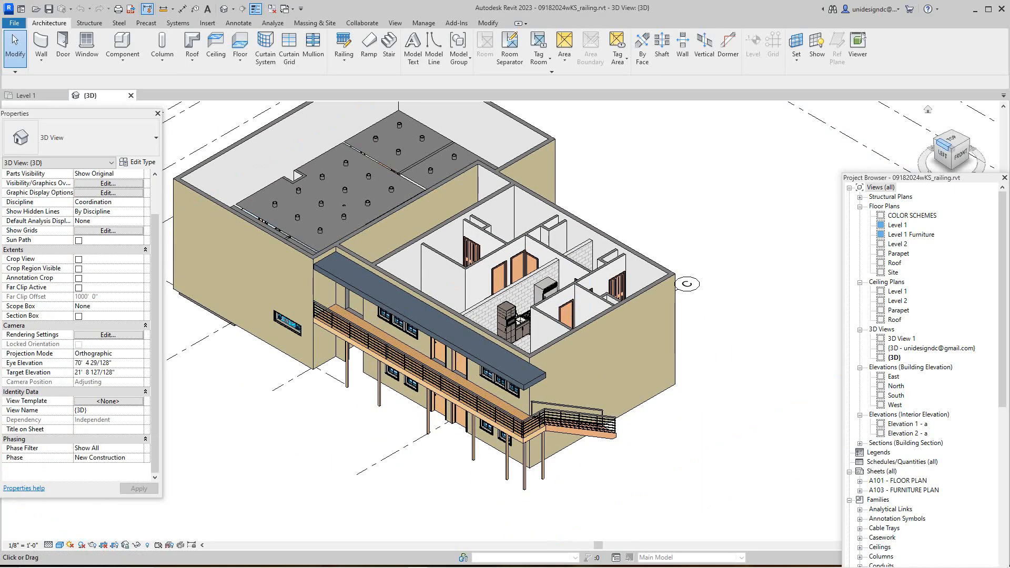
Open the A101 - FLOOR PLAN and A103 - FURNITURE PLAN sheets and examine how each plan fits its title block.
{"action": "left_click_drag", "start_coordinate": [939, 183], "coordinate": [917, 122]}
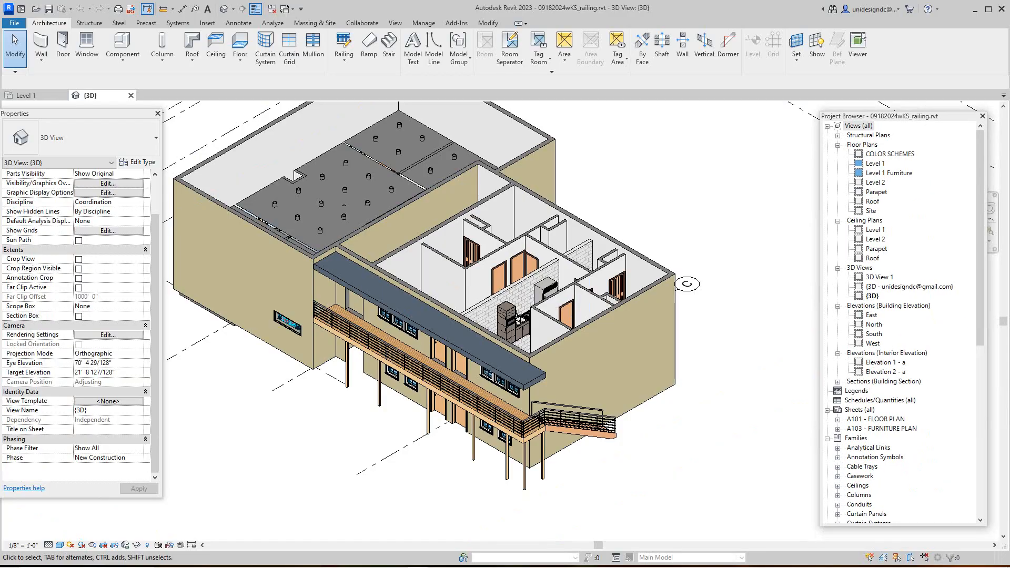
{"action": "double_click", "coordinate": [876, 419]}
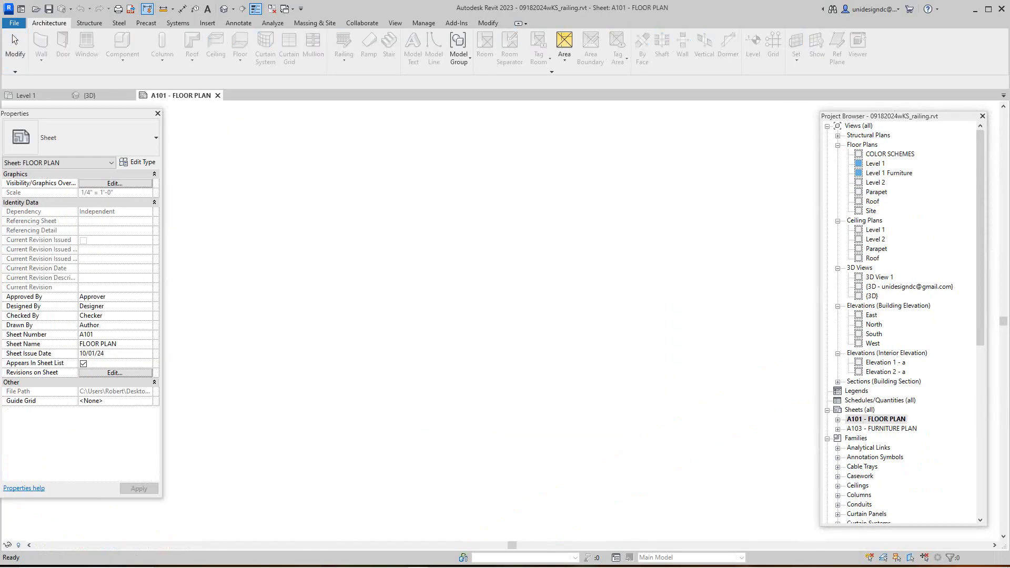
{"action": "scroll", "coordinate": [334, 159], "scroll_direction": "down", "scroll_amount": 4}
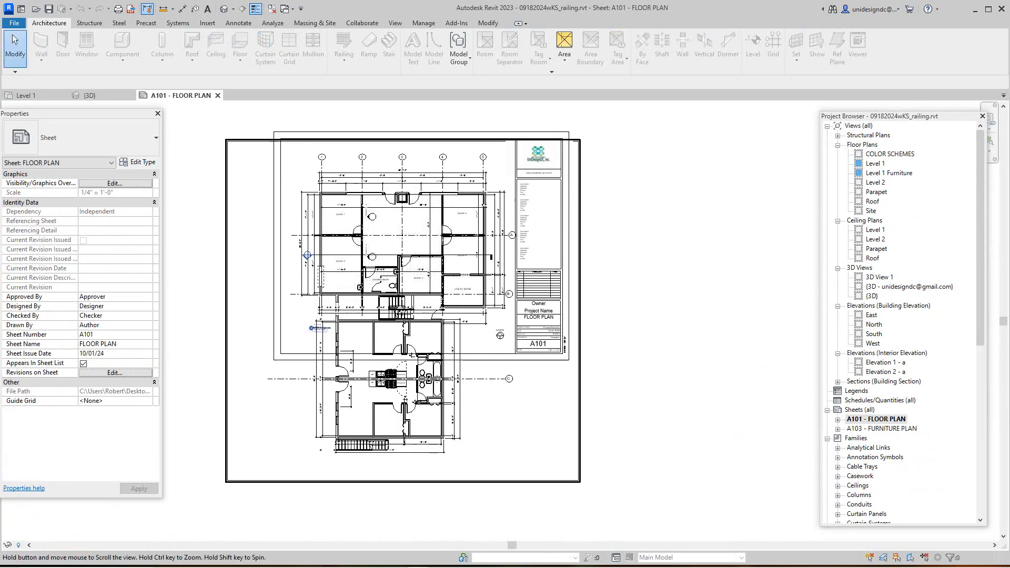
{"action": "scroll", "coordinate": [615, 287], "scroll_direction": "down", "scroll_amount": 2}
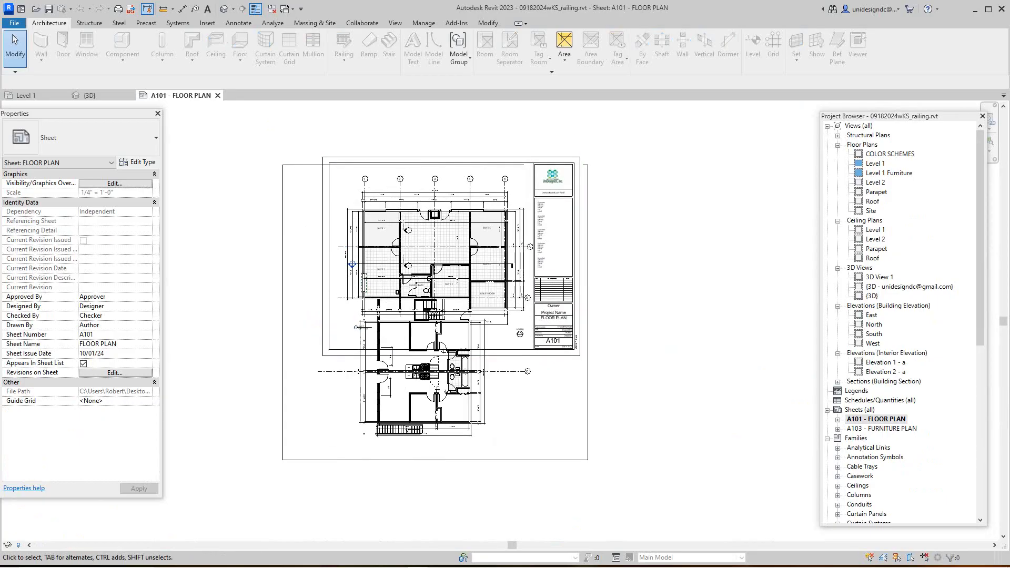
{"action": "double_click", "coordinate": [883, 428]}
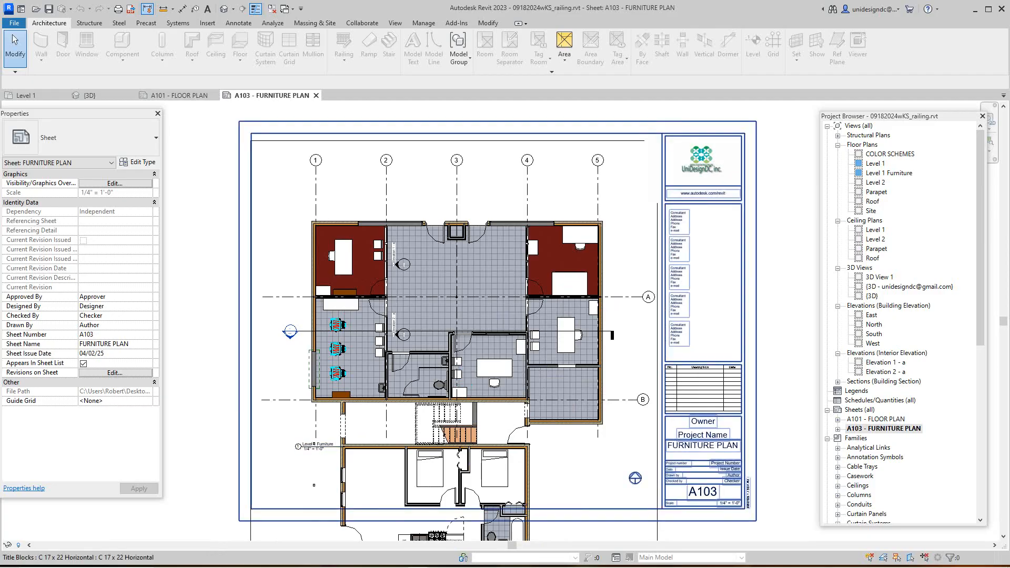
{"action": "left_click", "coordinate": [757, 262]}
{"action": "scroll", "coordinate": [316, 288], "scroll_direction": "down", "scroll_amount": 2}
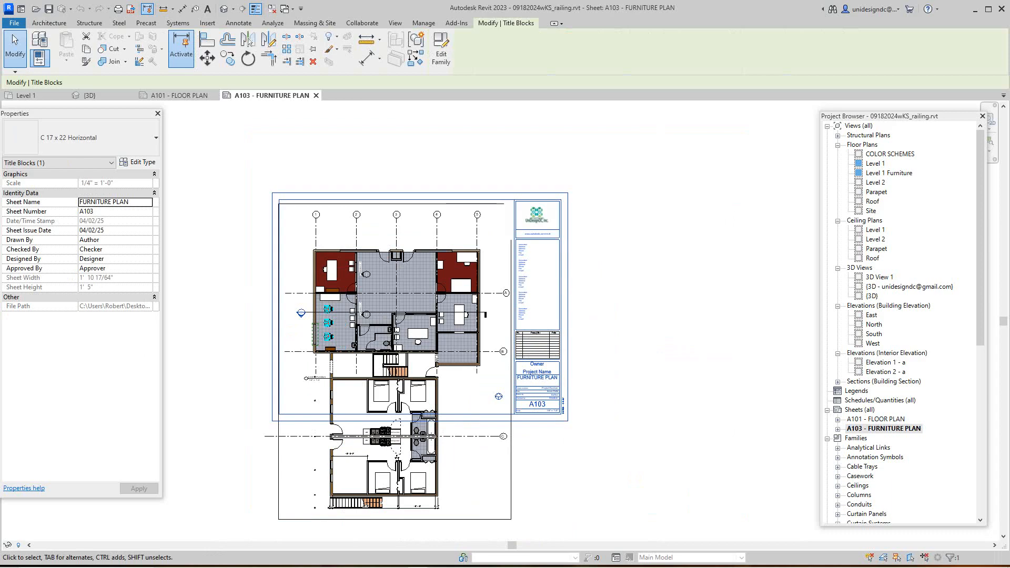
Open the Site floor plan and set its view scale to 3/32" = 1'-0".
{"action": "left_click", "coordinate": [872, 211]}
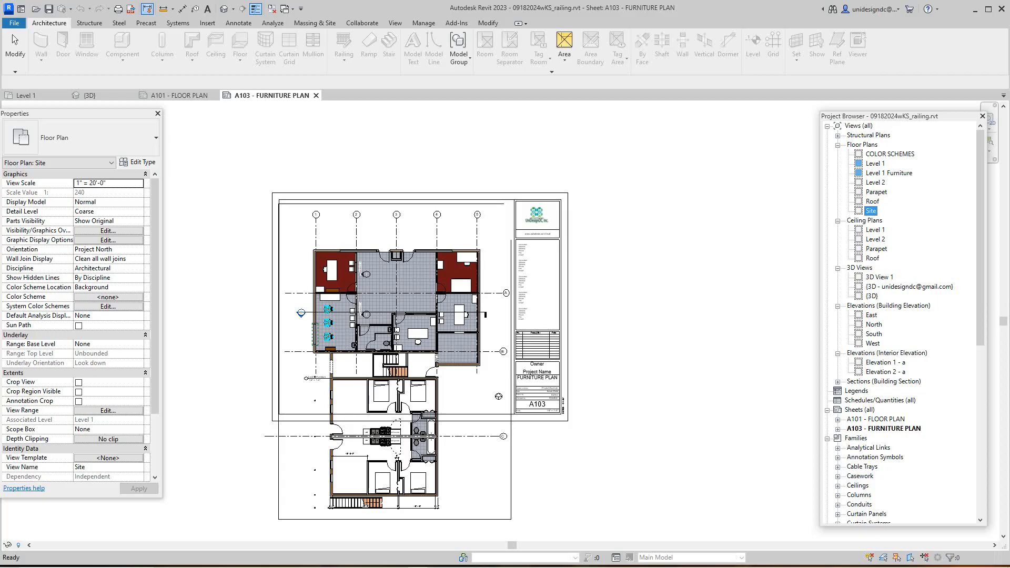
{"action": "double_click", "coordinate": [872, 211]}
{"action": "scroll", "coordinate": [520, 292], "scroll_direction": "down", "scroll_amount": 3}
{"action": "middle_click_drag", "start_coordinate": [521, 290], "coordinate": [486, 271]}
{"action": "scroll", "coordinate": [487, 271], "scroll_direction": "up", "scroll_amount": 1}
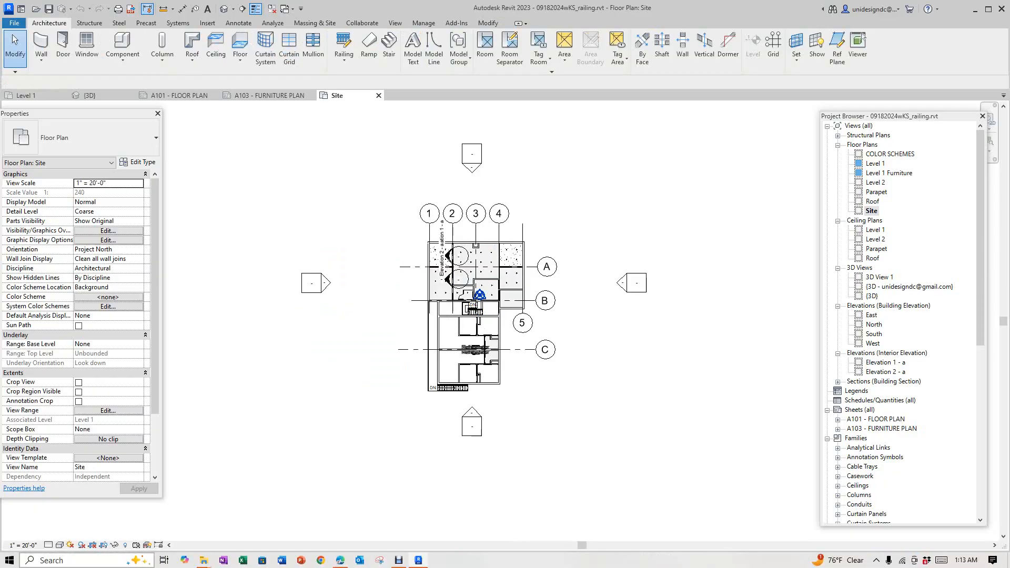
{"action": "left_click", "coordinate": [22, 545]}
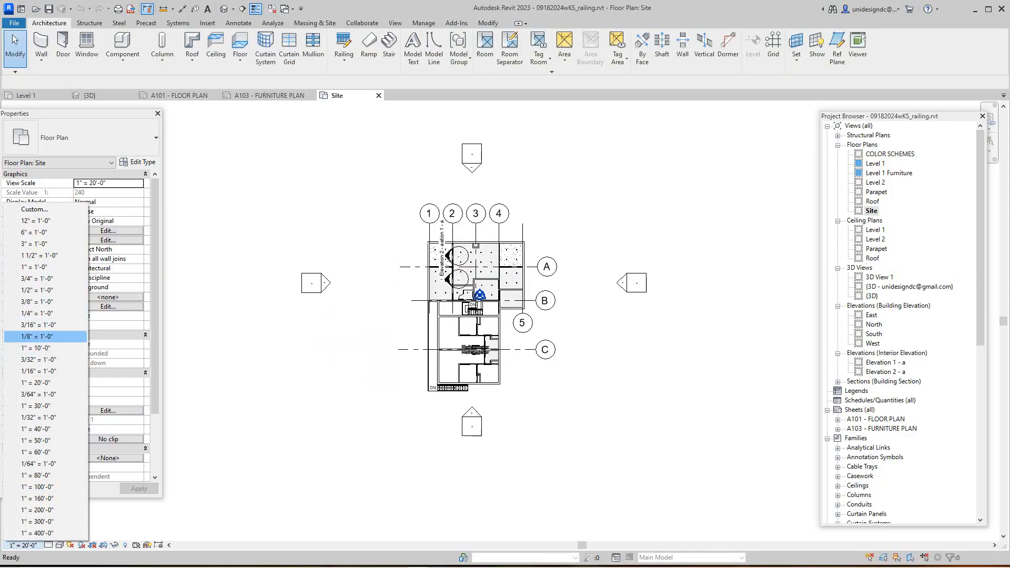
{"action": "left_click", "coordinate": [38, 360]}
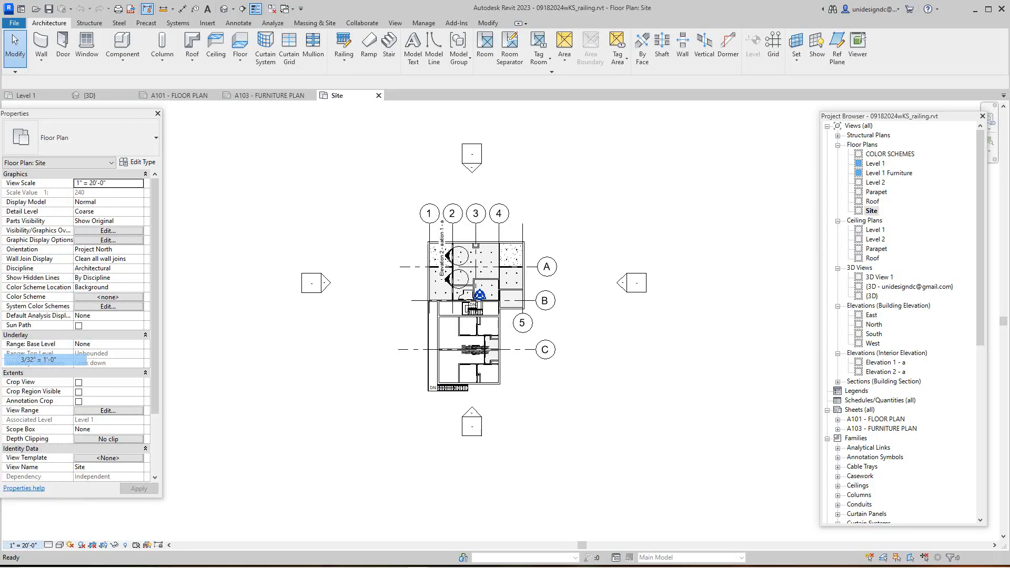
{"action": "scroll", "coordinate": [398, 290], "scroll_direction": "up", "scroll_amount": 5}
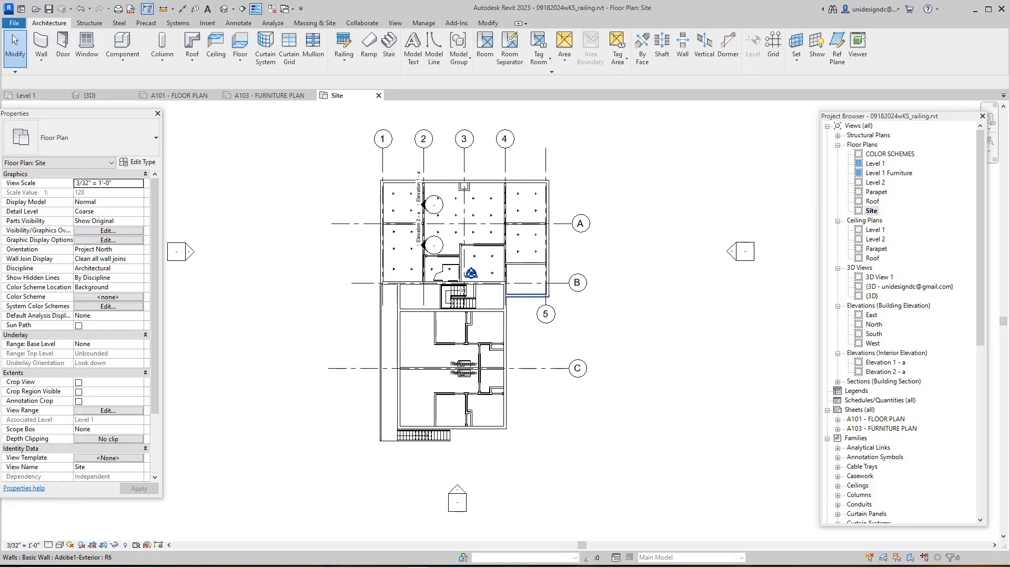
{"action": "scroll", "coordinate": [671, 333], "scroll_direction": "up", "scroll_amount": 1}
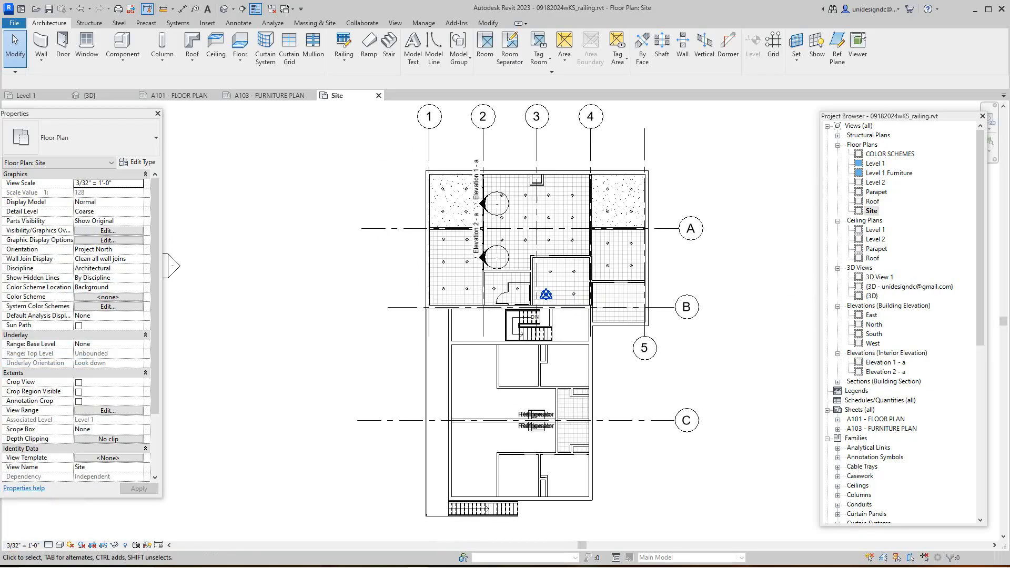
Compare the building's orientation in the Site plan with the A101 sheet and Level 1, then return to the Site plan.
{"action": "left_click_drag", "start_coordinate": [79, 113], "coordinate": [127, 133]}
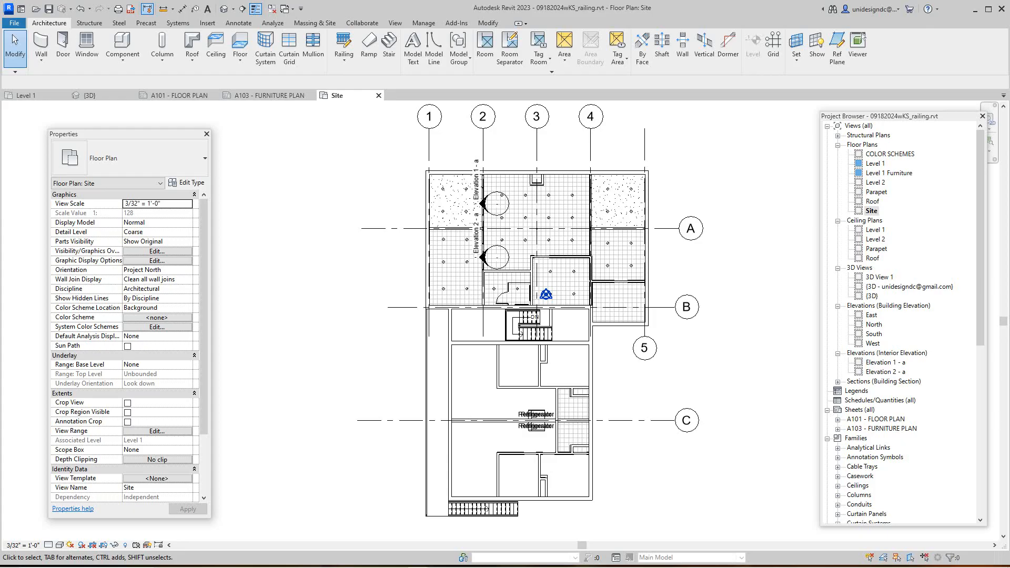
{"action": "scroll", "coordinate": [319, 277], "scroll_direction": "down", "scroll_amount": 1}
{"action": "middle_click_drag", "start_coordinate": [319, 277], "coordinate": [324, 294]}
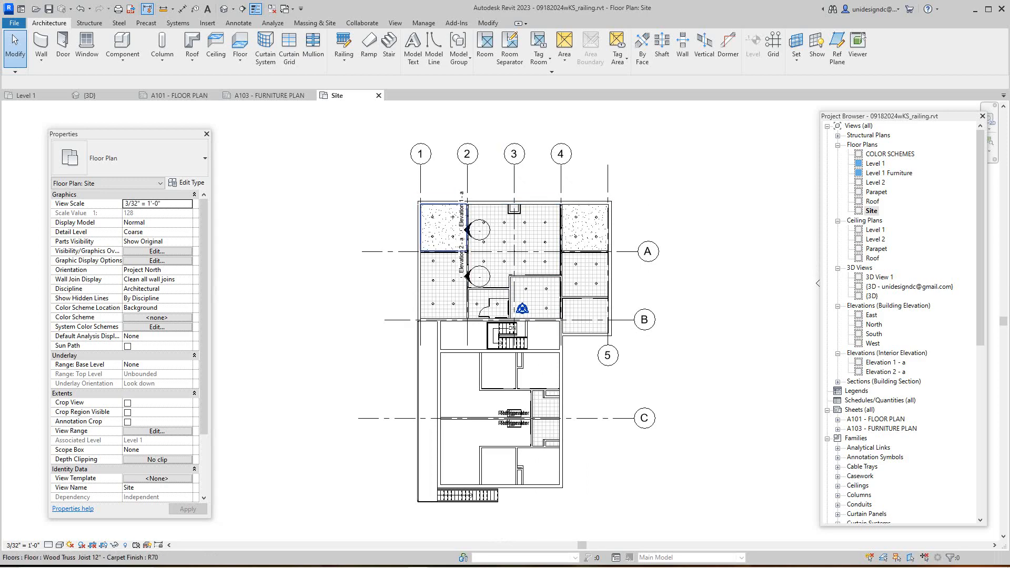
{"action": "scroll", "coordinate": [434, 239], "scroll_direction": "down", "scroll_amount": 2}
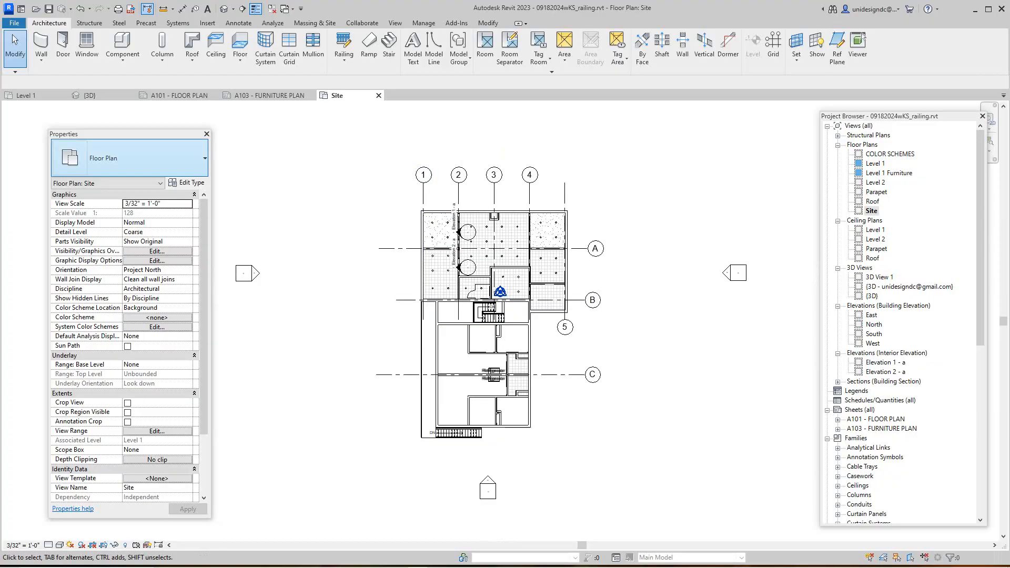
{"action": "left_click", "coordinate": [179, 96]}
{"action": "middle_click_drag", "start_coordinate": [436, 308], "coordinate": [444, 317]}
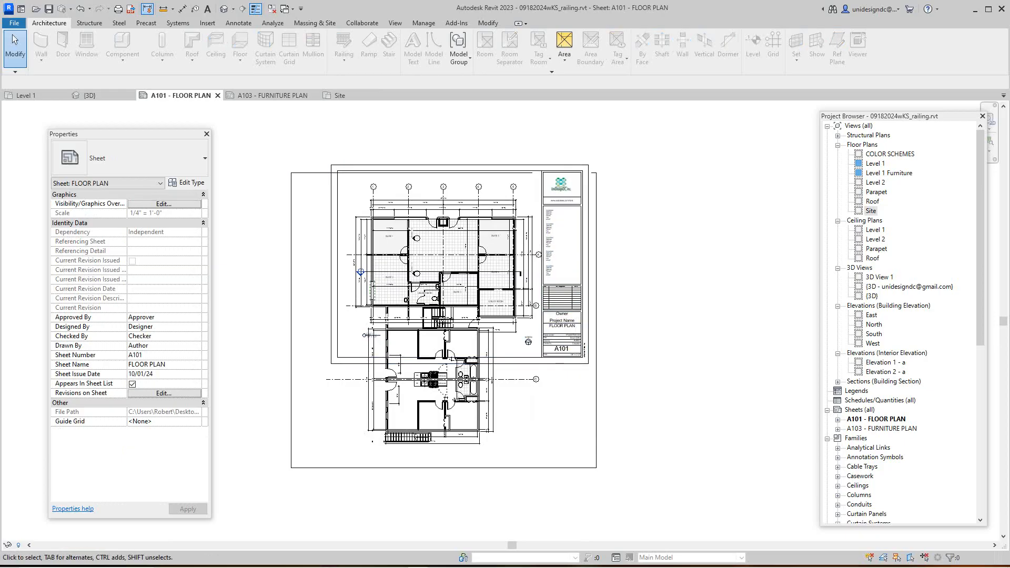
{"action": "left_click", "coordinate": [24, 96]}
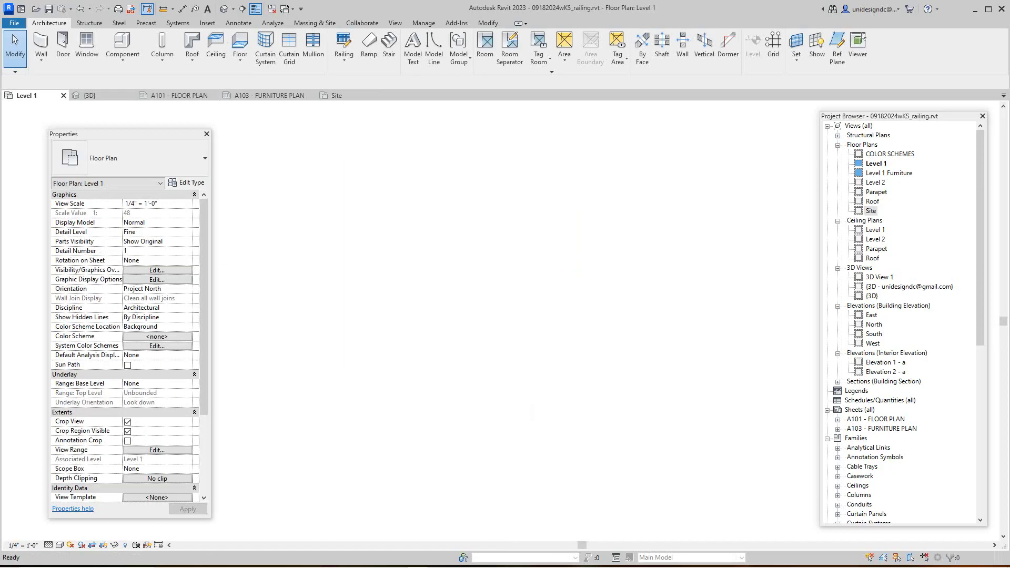
{"action": "left_click", "coordinate": [337, 96]}
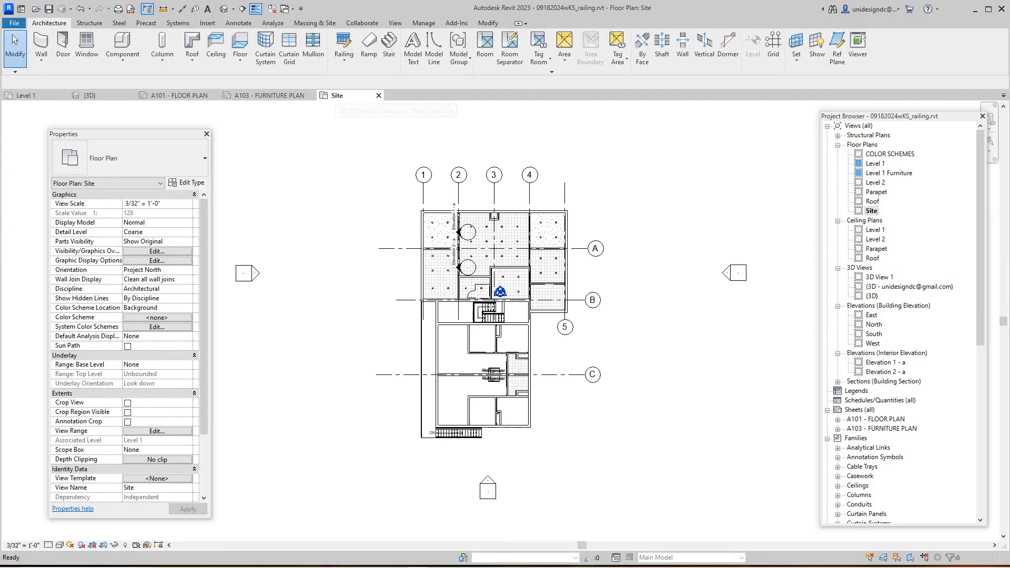
Rotate Project North 90° clockwise from the Site plan.
{"action": "scroll", "coordinate": [362, 249], "scroll_direction": "up", "scroll_amount": 1}
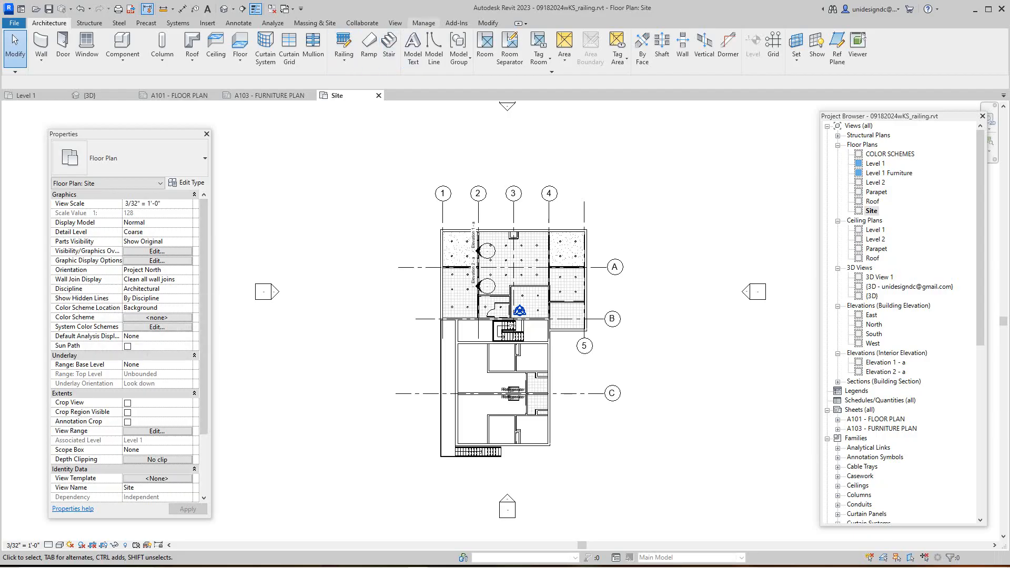
{"action": "left_click", "coordinate": [423, 22]}
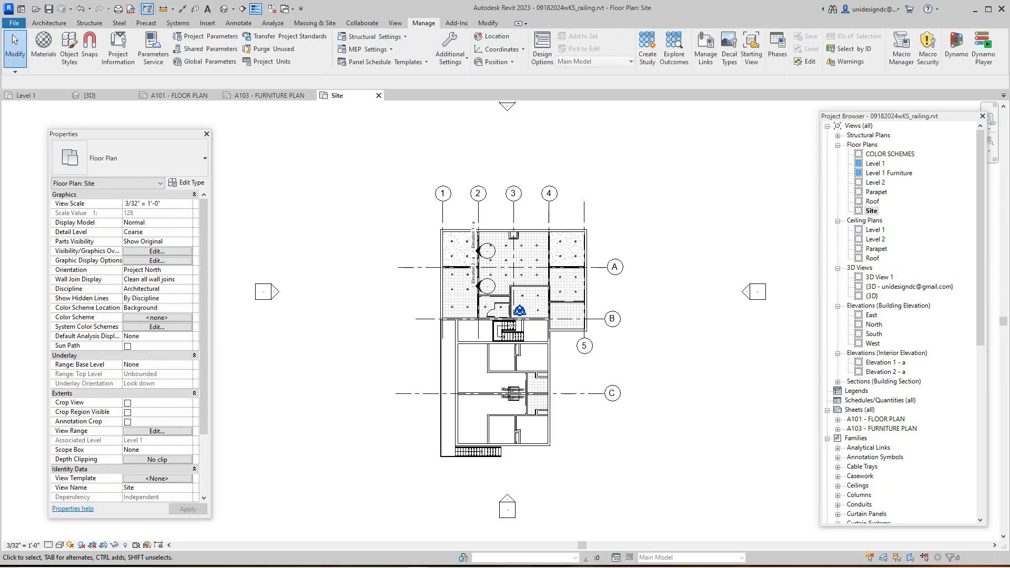
{"action": "left_click", "coordinate": [496, 62]}
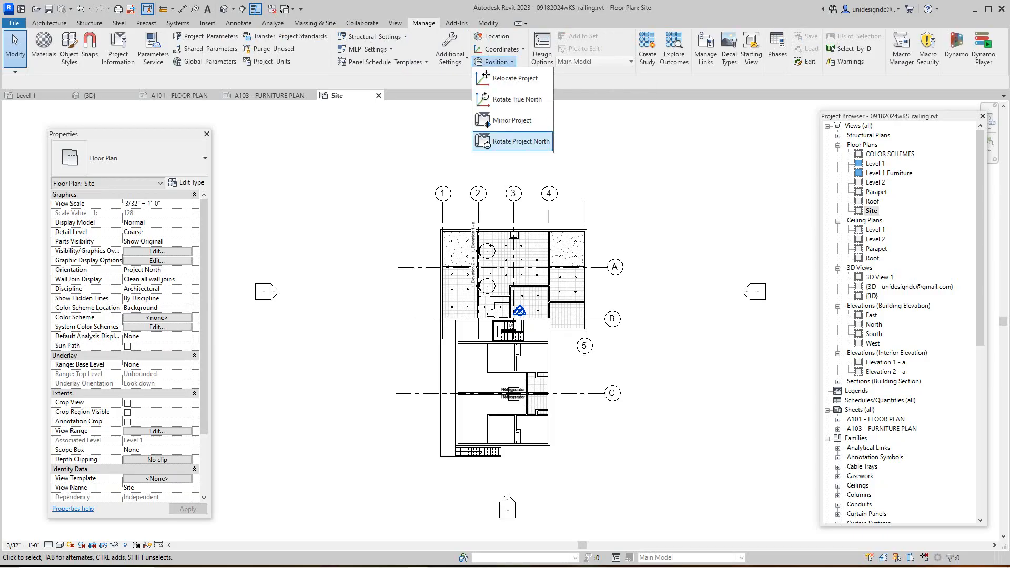
{"action": "left_click", "coordinate": [521, 141]}
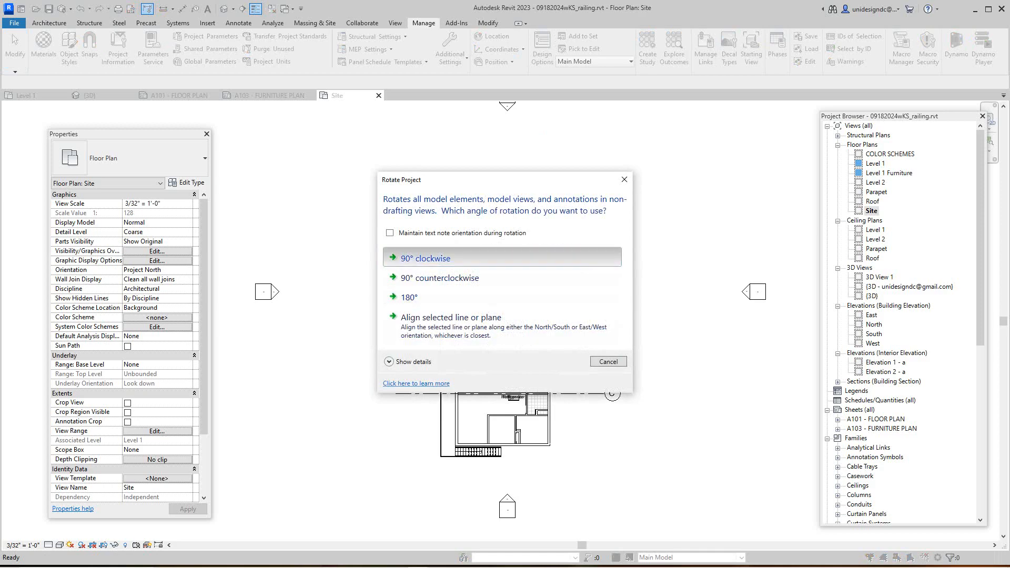
{"action": "left_click", "coordinate": [425, 258]}
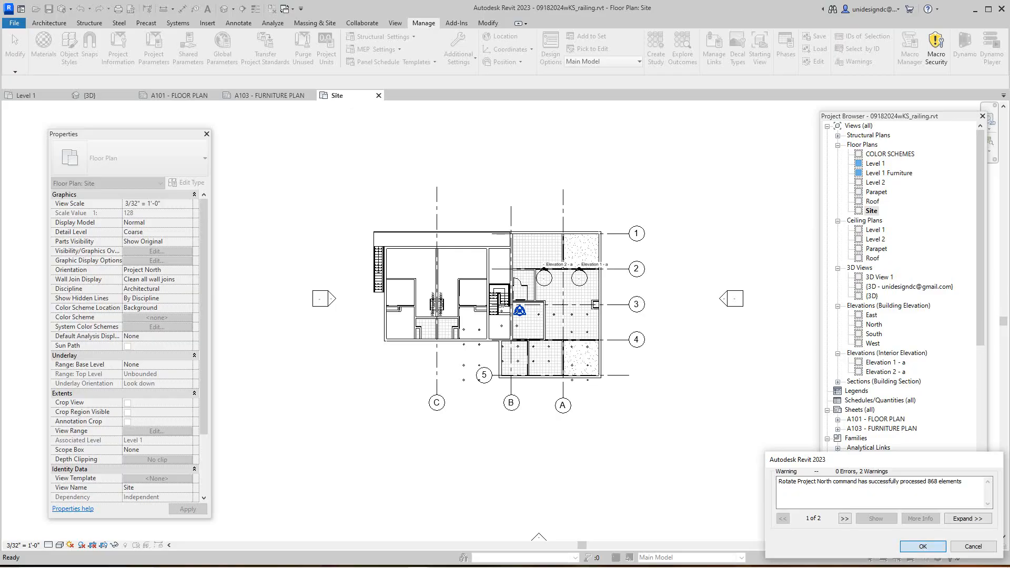
{"action": "key", "text": "Return"}
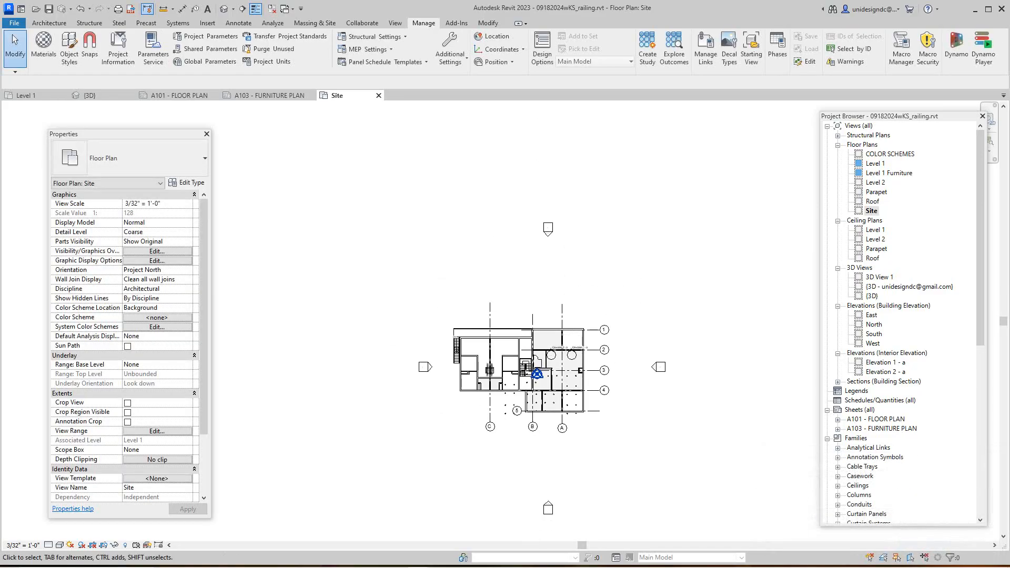
{"action": "scroll", "coordinate": [557, 410], "scroll_direction": "up", "scroll_amount": 2}
{"action": "scroll", "coordinate": [473, 388], "scroll_direction": "up", "scroll_amount": 3}
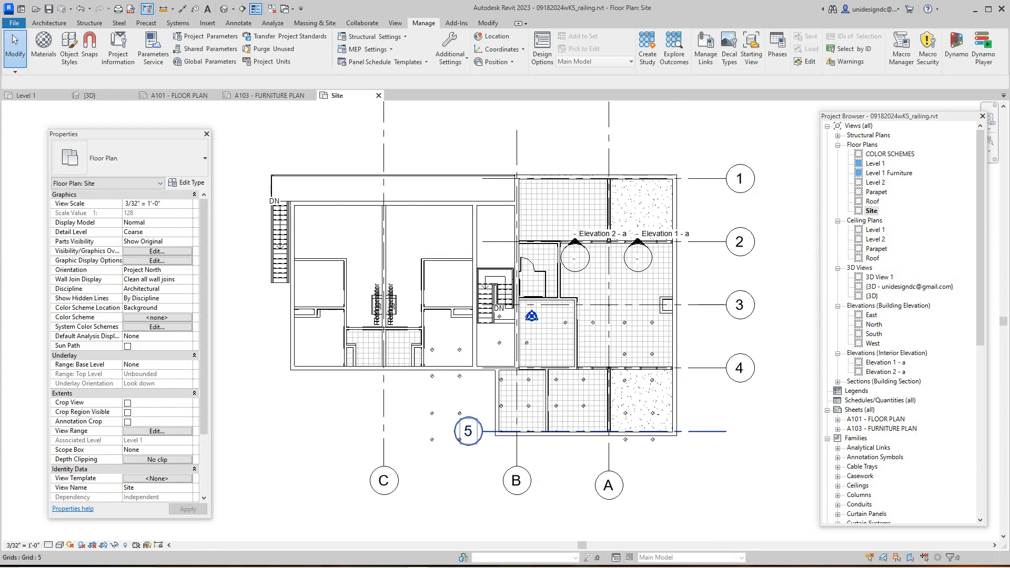
{"action": "scroll", "coordinate": [337, 315], "scroll_direction": "up", "scroll_amount": 3}
{"action": "scroll", "coordinate": [369, 436], "scroll_direction": "down", "scroll_amount": 2}
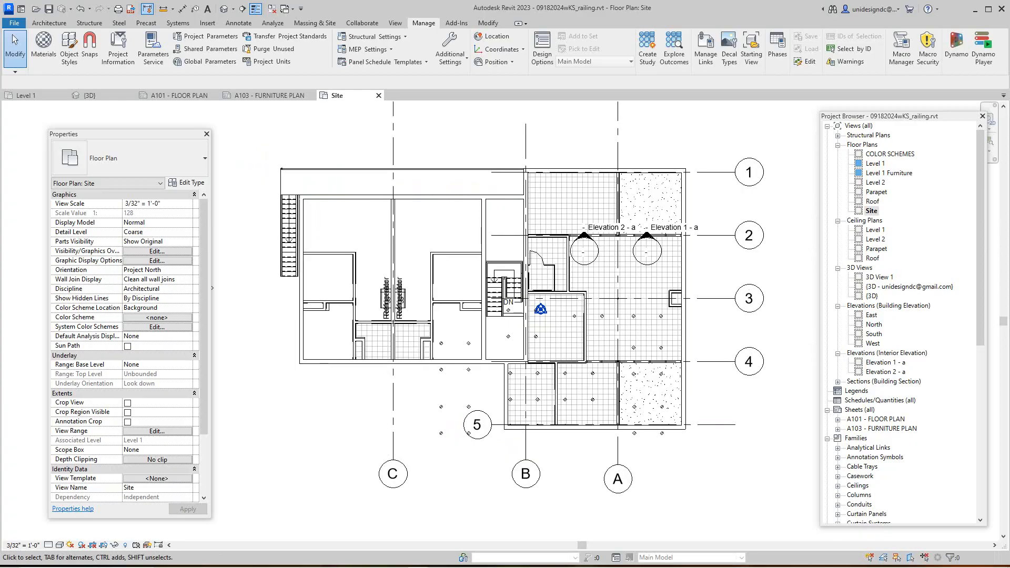
Open the A101 - FLOOR PLAN sheet and check the rotated plan against the title block.
{"action": "double_click", "coordinate": [877, 419]}
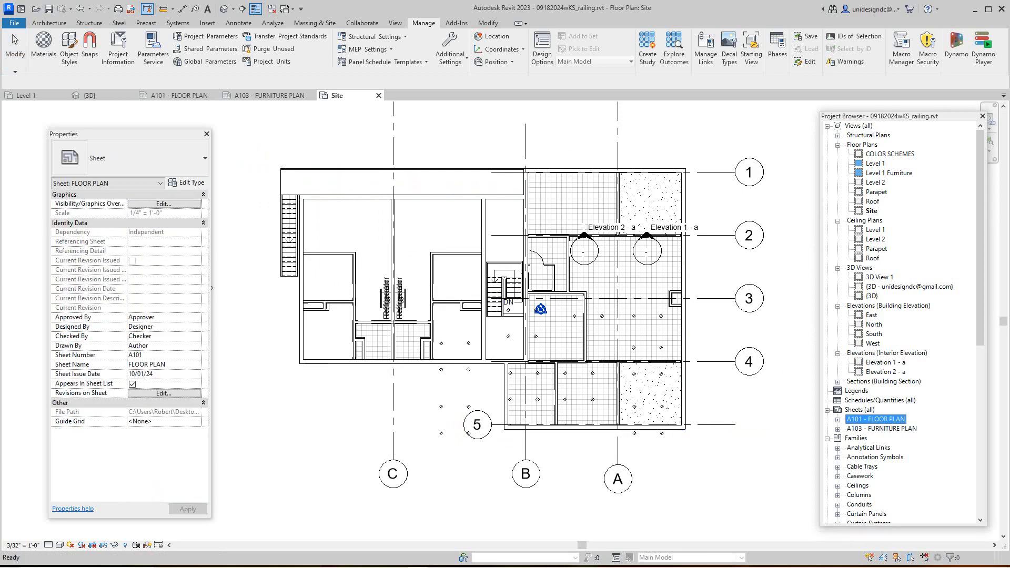
{"action": "scroll", "coordinate": [494, 292], "scroll_direction": "up", "scroll_amount": 2}
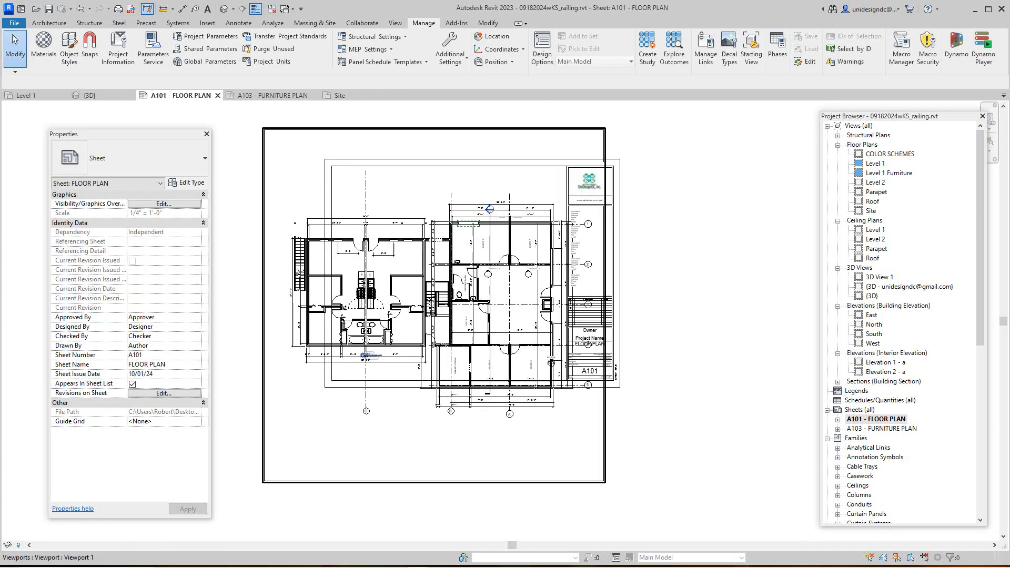
{"action": "scroll", "coordinate": [494, 292], "scroll_direction": "down", "scroll_amount": 1}
{"action": "middle_click_drag", "start_coordinate": [495, 293], "coordinate": [496, 371]}
{"action": "scroll", "coordinate": [588, 275], "scroll_direction": "up", "scroll_amount": 2}
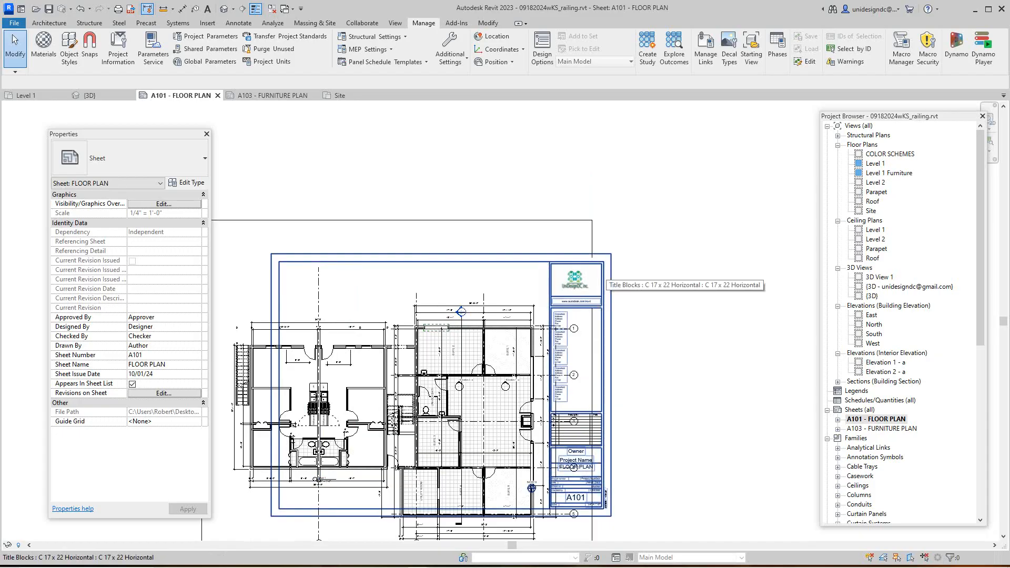
Switch the A101 sheet's title block to the E1 30 x 42 Horizontal family.
{"action": "left_click", "coordinate": [611, 277]}
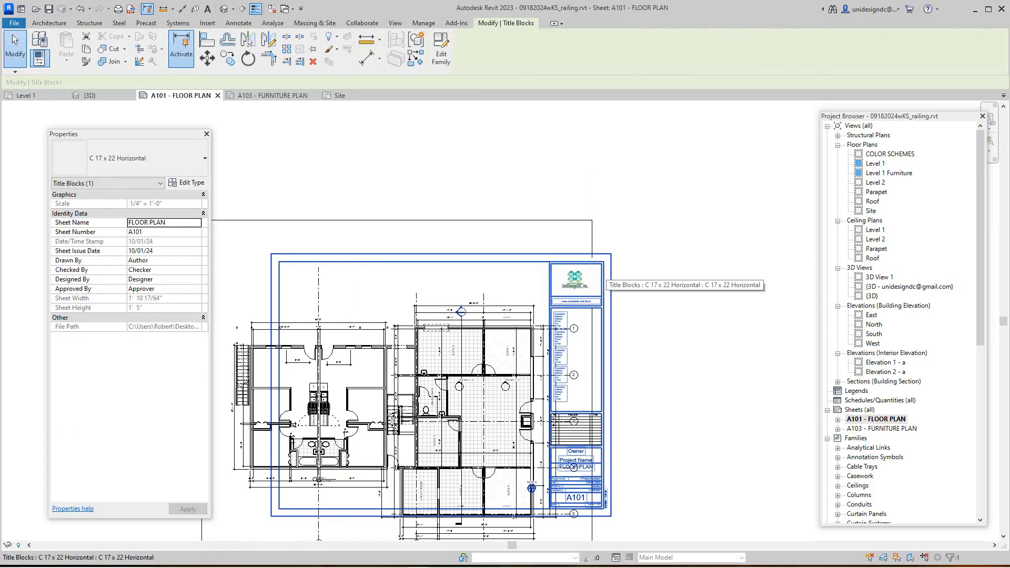
{"action": "scroll", "coordinate": [606, 269], "scroll_direction": "down", "scroll_amount": 2}
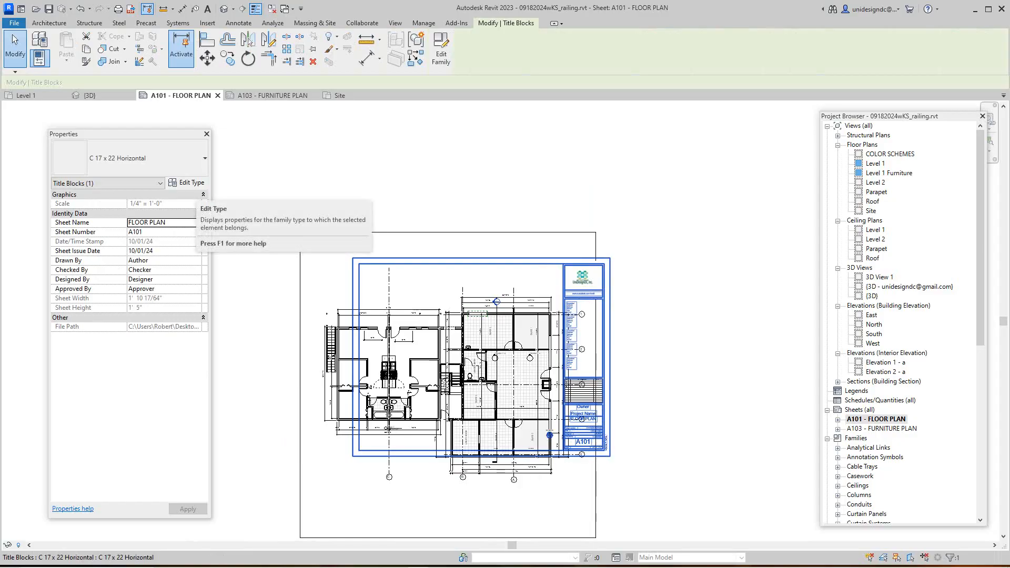
{"action": "left_click", "coordinate": [187, 182]}
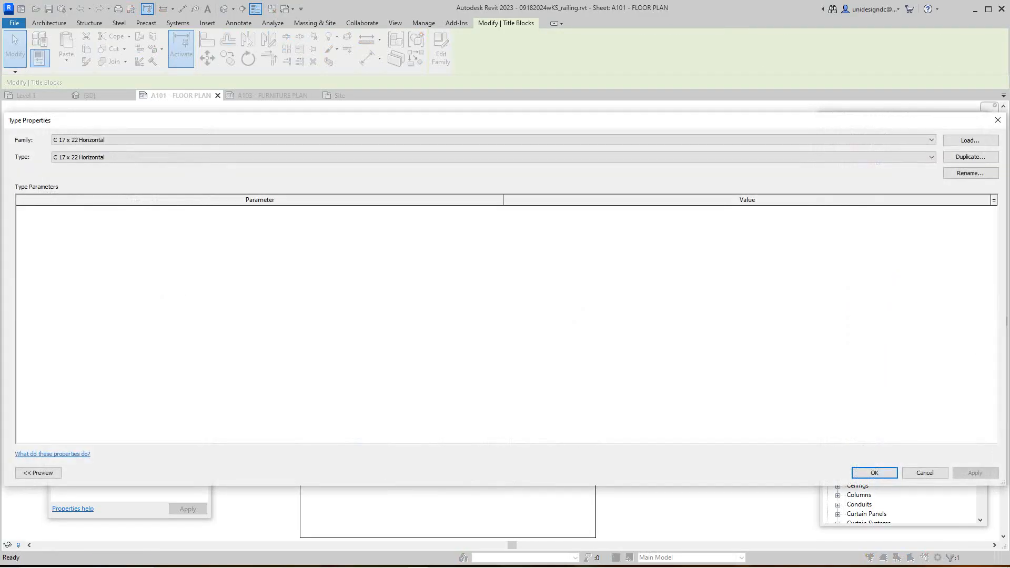
{"action": "left_click", "coordinate": [932, 157]}
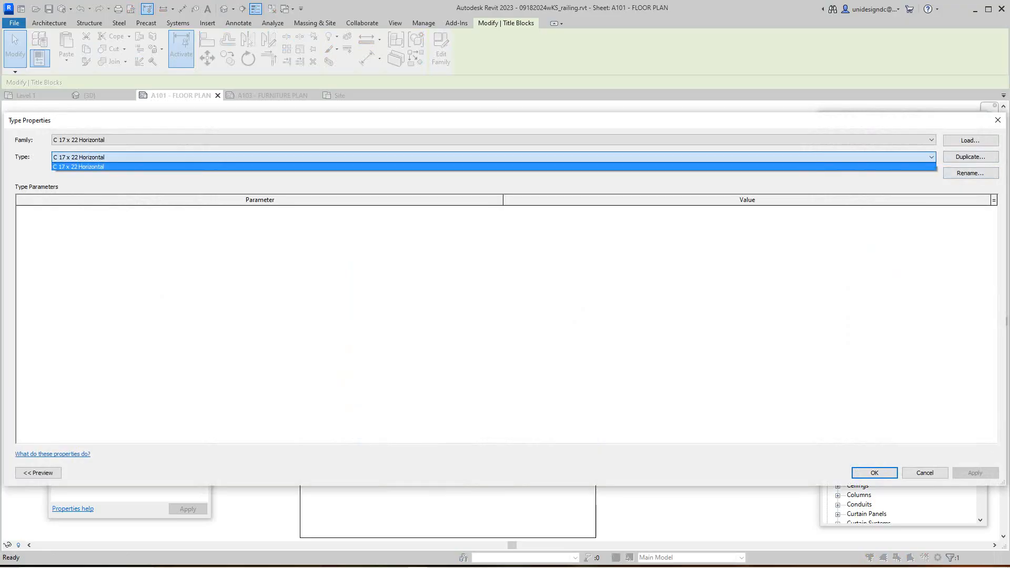
{"action": "left_click", "coordinate": [932, 157]}
{"action": "left_click", "coordinate": [931, 140]}
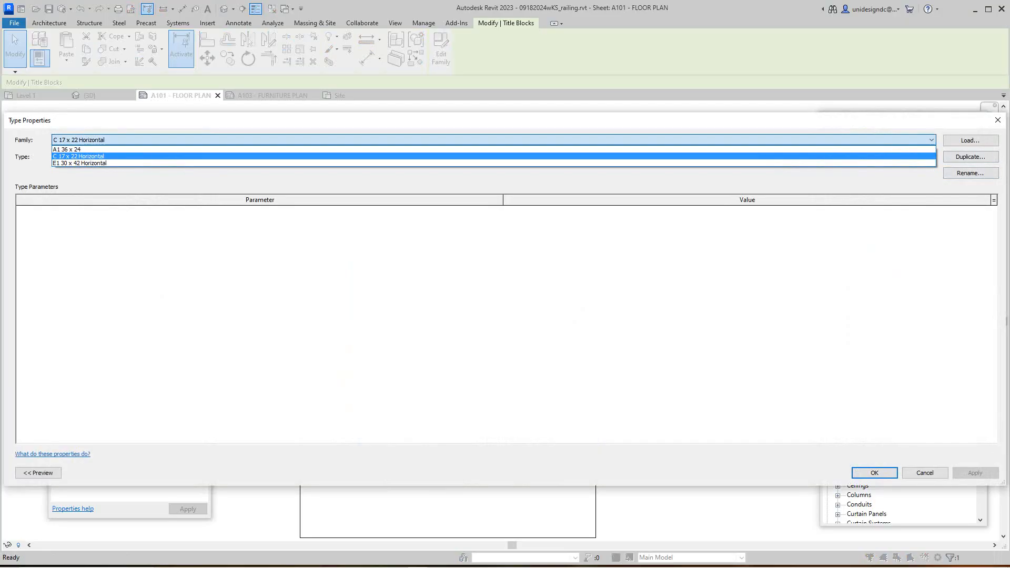
{"action": "left_click", "coordinate": [79, 163]}
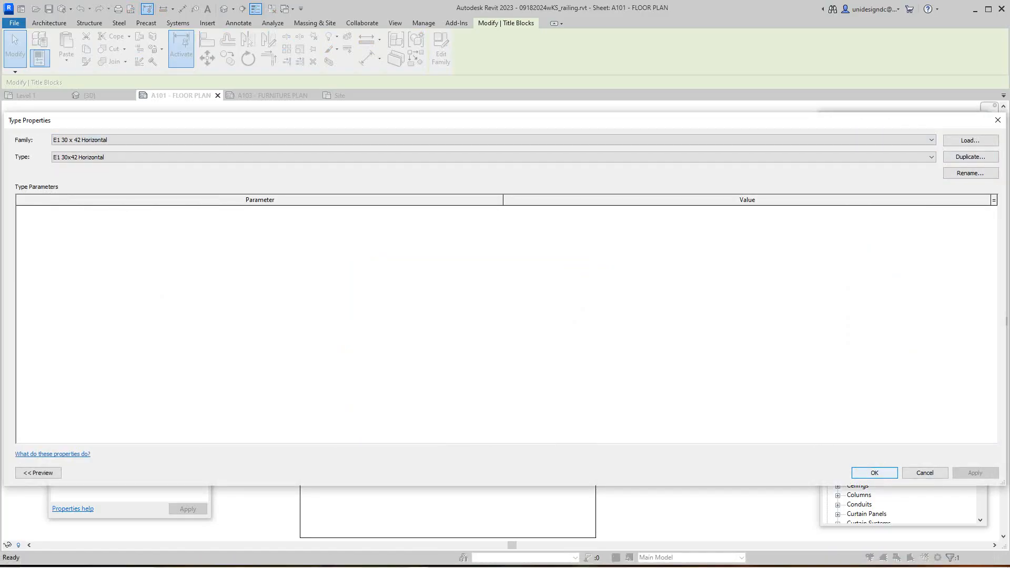
{"action": "left_click", "coordinate": [875, 473]}
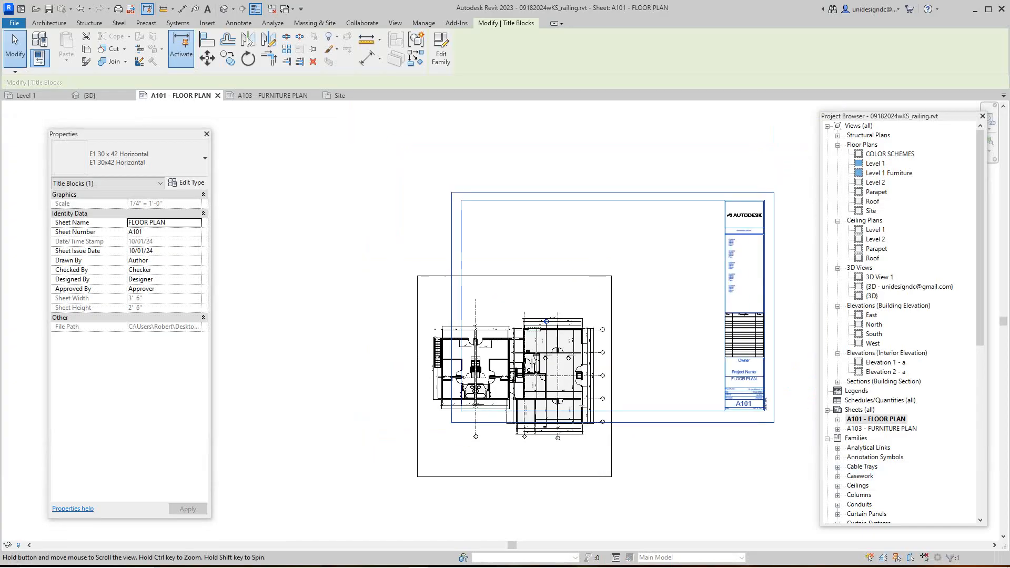
Change the A101 sheet's title block type to A1 36 x 24.
{"action": "left_click", "coordinate": [529, 363]}
{"action": "scroll", "coordinate": [529, 363], "scroll_direction": "up", "scroll_amount": 3}
{"action": "scroll", "coordinate": [529, 363], "scroll_direction": "down", "scroll_amount": 1}
{"action": "middle_click_drag", "start_coordinate": [529, 364], "coordinate": [606, 299]}
{"action": "left_click", "coordinate": [618, 295]}
{"action": "left_click", "coordinate": [574, 284]}
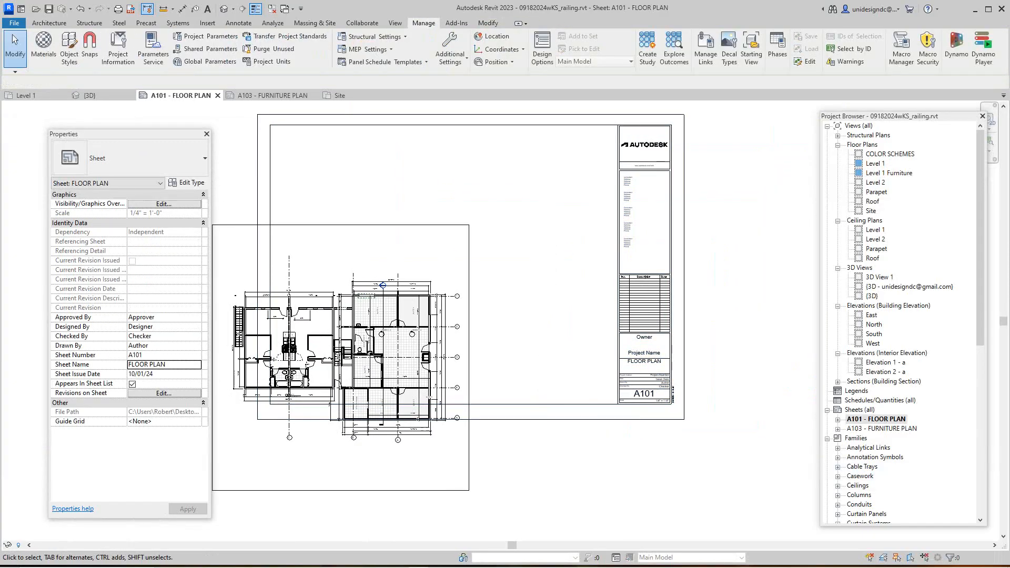
{"action": "left_click", "coordinate": [618, 295]}
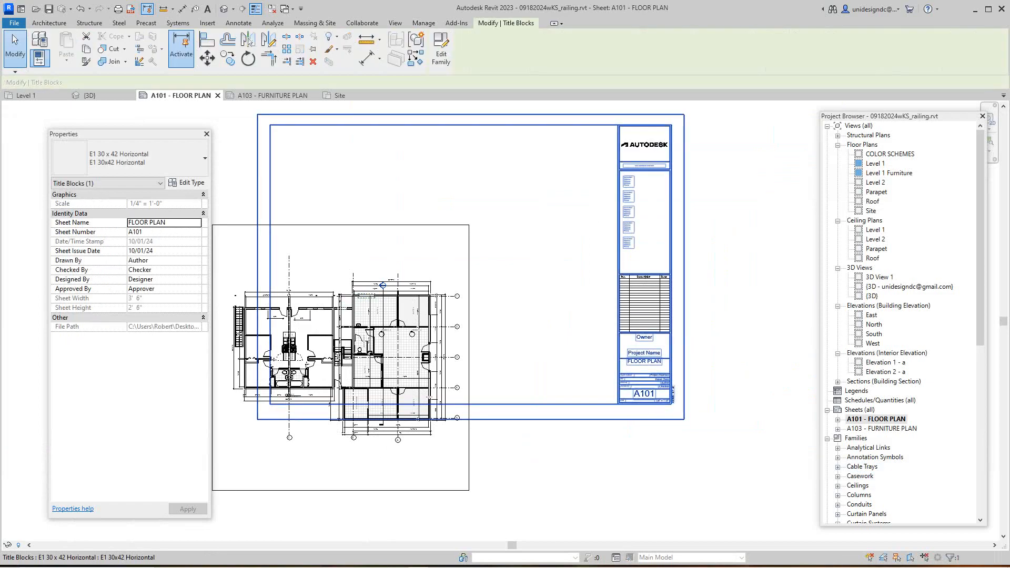
{"action": "scroll", "coordinate": [690, 357], "scroll_direction": "down", "scroll_amount": 2}
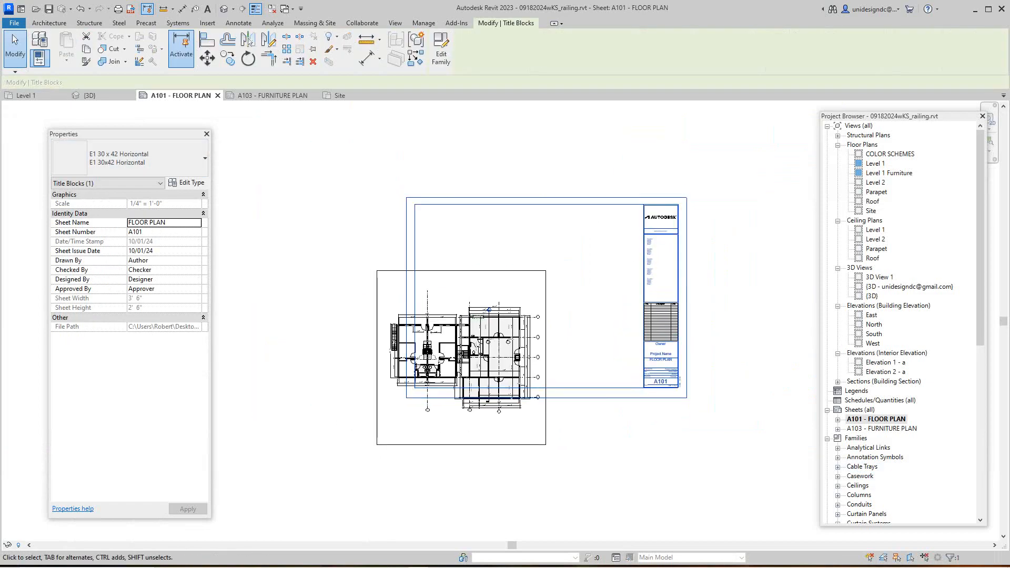
{"action": "left_click", "coordinate": [157, 159]}
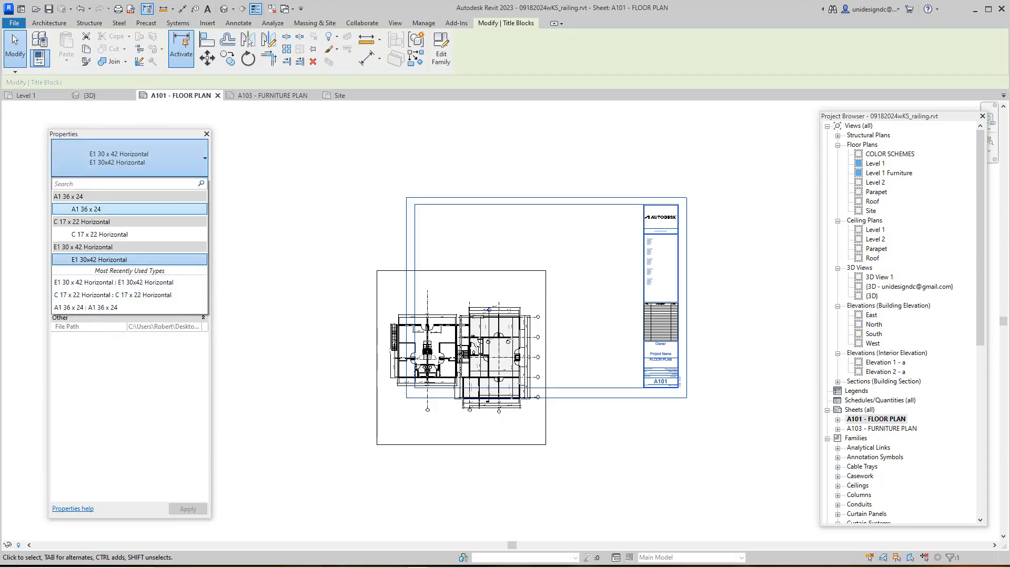
{"action": "left_click", "coordinate": [99, 210]}
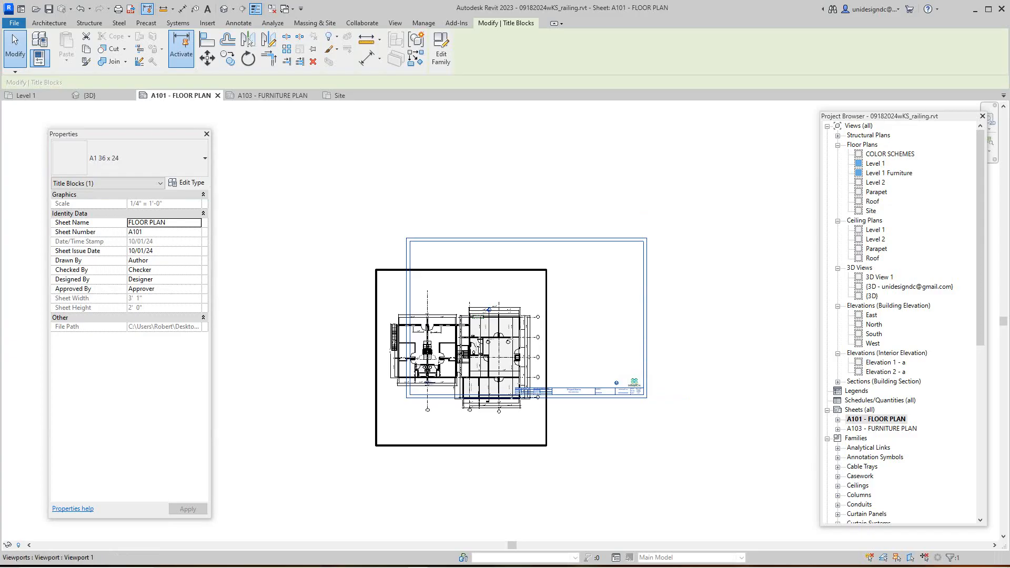
Move the Level 1 viewport up and across so the floor plan sits inside the A101 title block border.
{"action": "scroll", "coordinate": [667, 438], "scroll_direction": "up", "scroll_amount": 2}
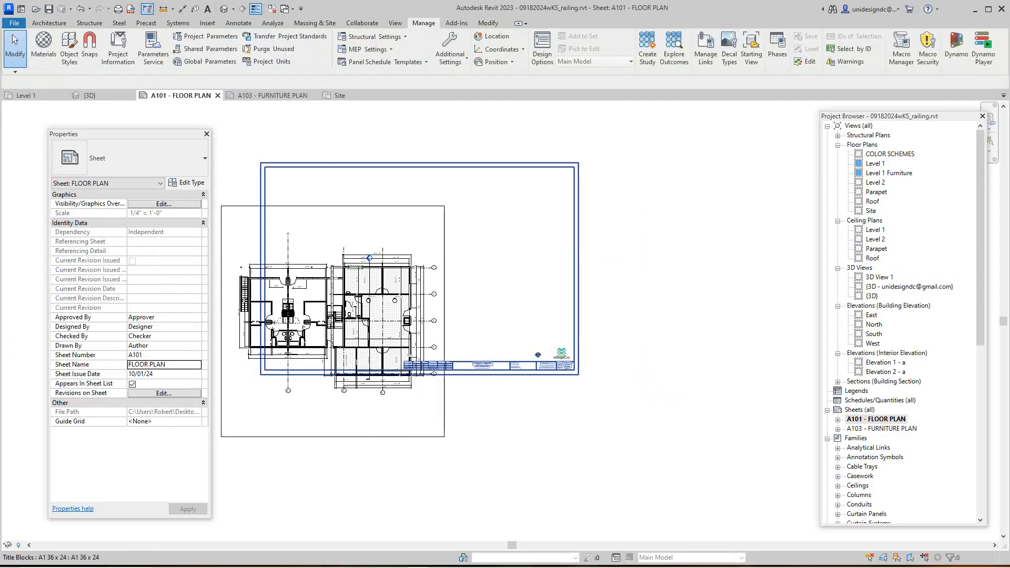
{"action": "scroll", "coordinate": [549, 357], "scroll_direction": "up", "scroll_amount": 6}
{"action": "scroll", "coordinate": [503, 430], "scroll_direction": "down", "scroll_amount": 5}
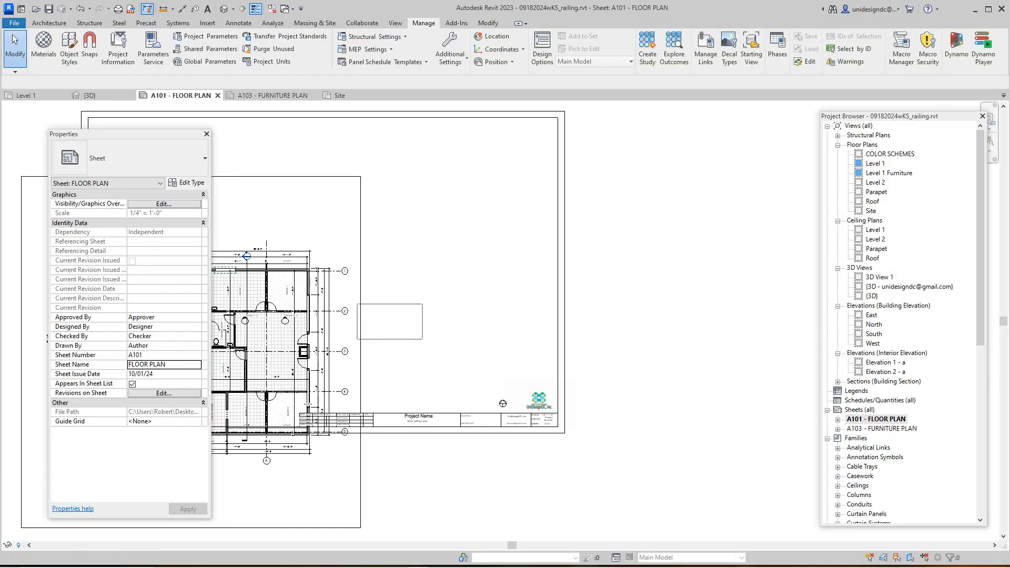
{"action": "scroll", "coordinate": [518, 366], "scroll_direction": "down", "scroll_amount": 3}
{"action": "middle_click_drag", "start_coordinate": [517, 367], "coordinate": [625, 407]}
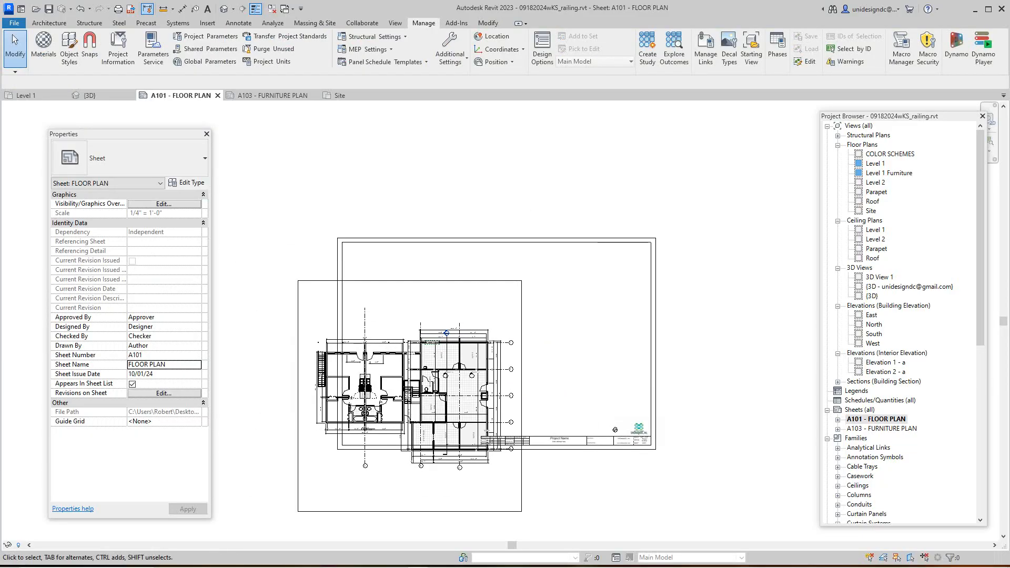
{"action": "left_click", "coordinate": [522, 327]}
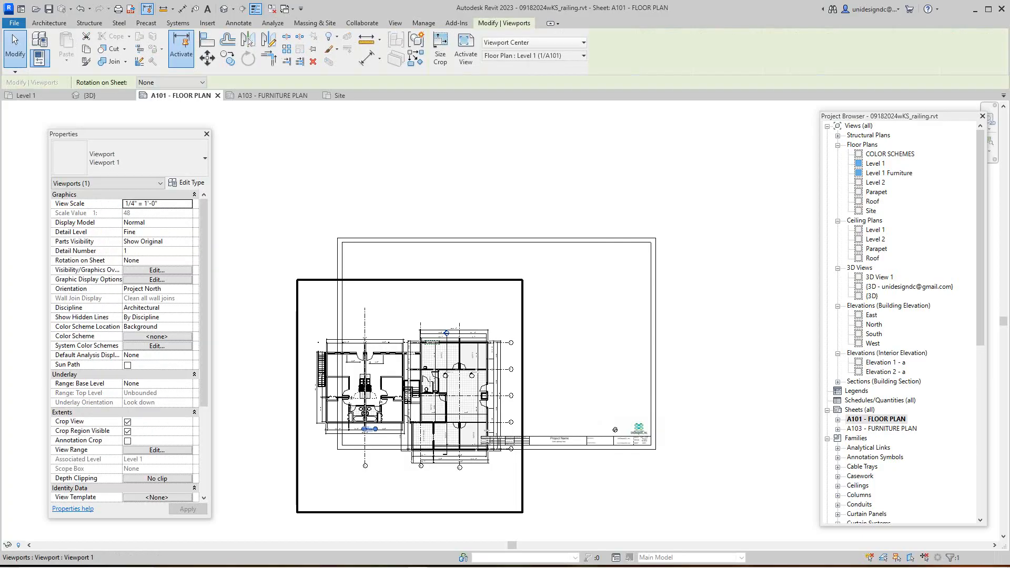
{"action": "left_click_drag", "start_coordinate": [523, 327], "coordinate": [617, 290]}
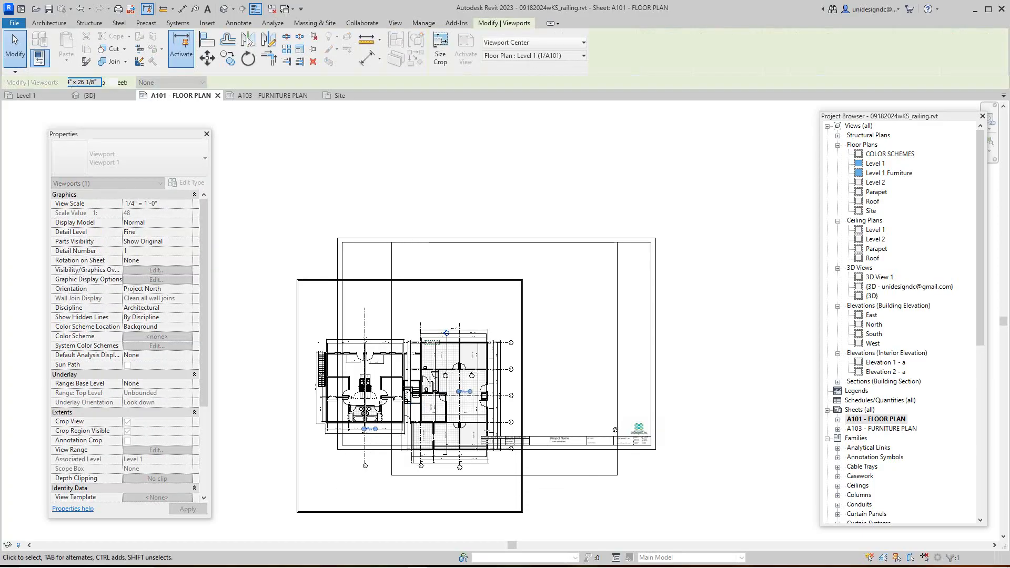
{"action": "key", "text": "Escape"}
Examine how the repositioned floor plan, its grids, dimensions and room labels fit within the A101 title block.
{"action": "scroll", "coordinate": [496, 388], "scroll_direction": "up", "scroll_amount": 2}
{"action": "scroll", "coordinate": [495, 390], "scroll_direction": "up", "scroll_amount": 5}
{"action": "middle_click_drag", "start_coordinate": [495, 391], "coordinate": [479, 131]}
{"action": "scroll", "coordinate": [407, 386], "scroll_direction": "down", "scroll_amount": 4}
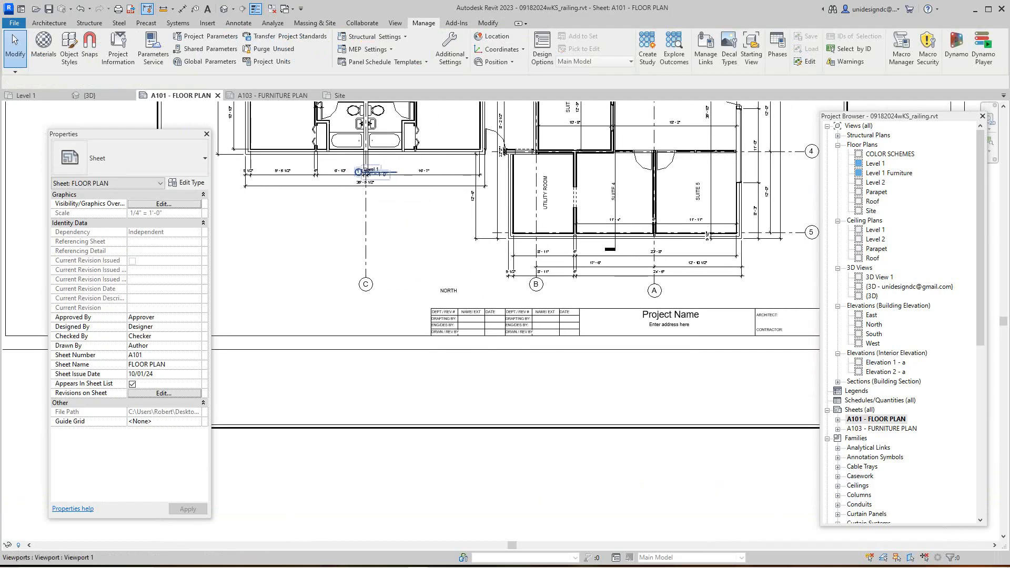
{"action": "middle_click_drag", "start_coordinate": [407, 387], "coordinate": [407, 387]}
{"action": "middle_click_drag", "start_coordinate": [415, 134], "coordinate": [456, 306]}
{"action": "scroll", "coordinate": [455, 306], "scroll_direction": "down", "scroll_amount": 1}
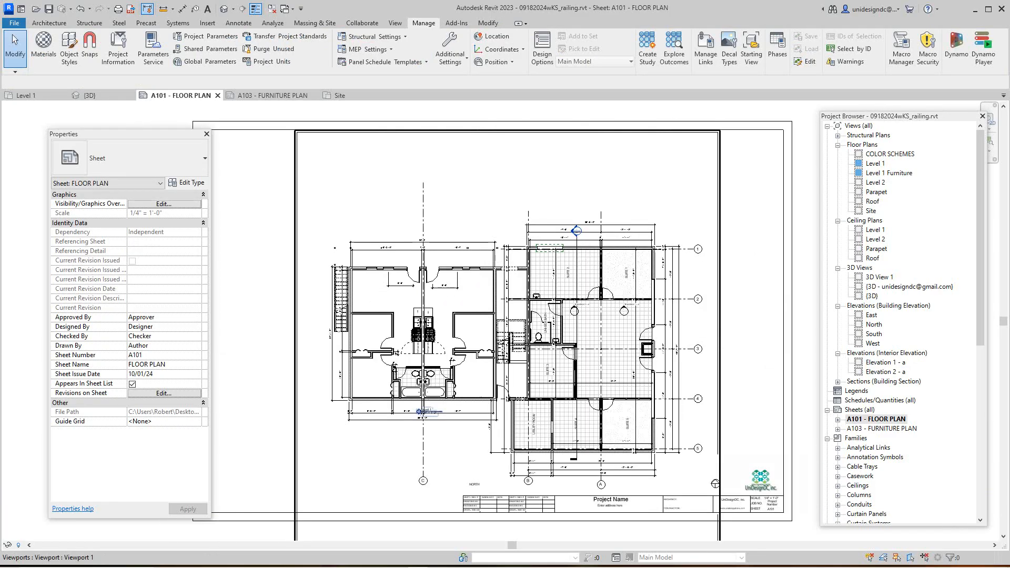
{"action": "scroll", "coordinate": [456, 305], "scroll_direction": "down", "scroll_amount": 5}
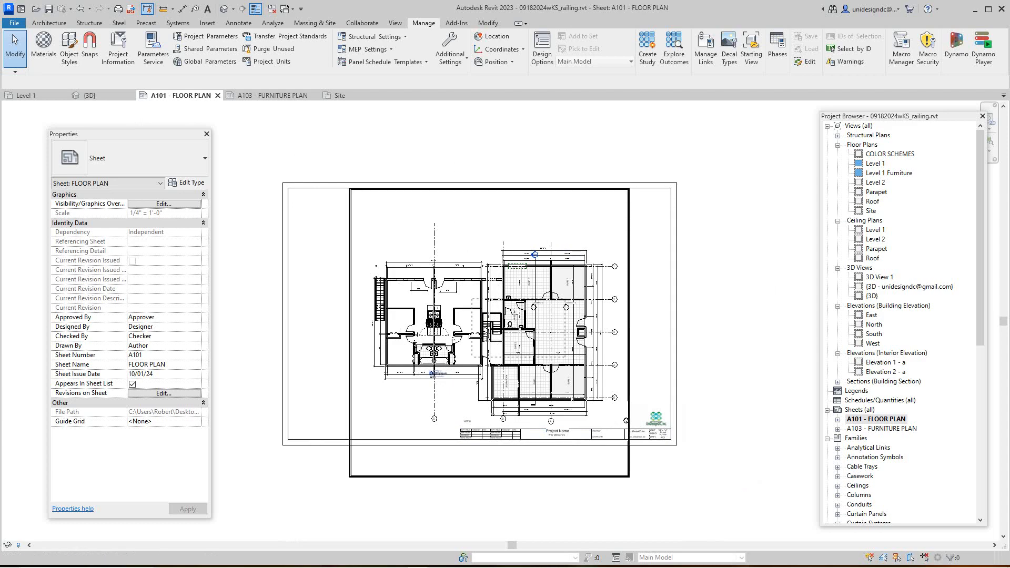
{"action": "left_click", "coordinate": [490, 315]}
{"action": "left_click", "coordinate": [886, 363]}
{"action": "scroll", "coordinate": [800, 354], "scroll_direction": "down", "scroll_amount": 2}
{"action": "left_click", "coordinate": [796, 354]}
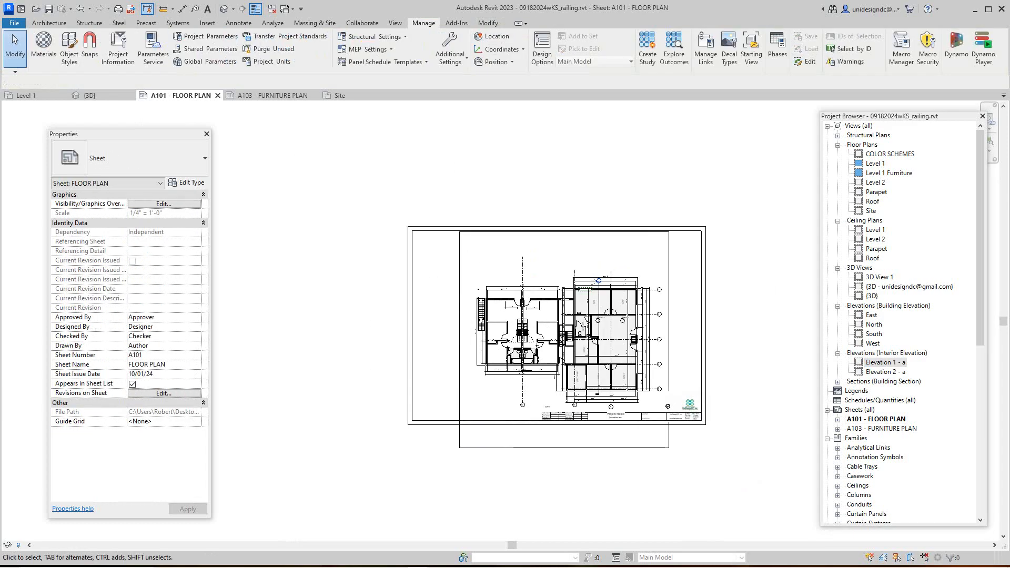
{"action": "scroll", "coordinate": [623, 326], "scroll_direction": "up", "scroll_amount": 5}
{"action": "middle_click_drag", "start_coordinate": [623, 326], "coordinate": [548, 296]}
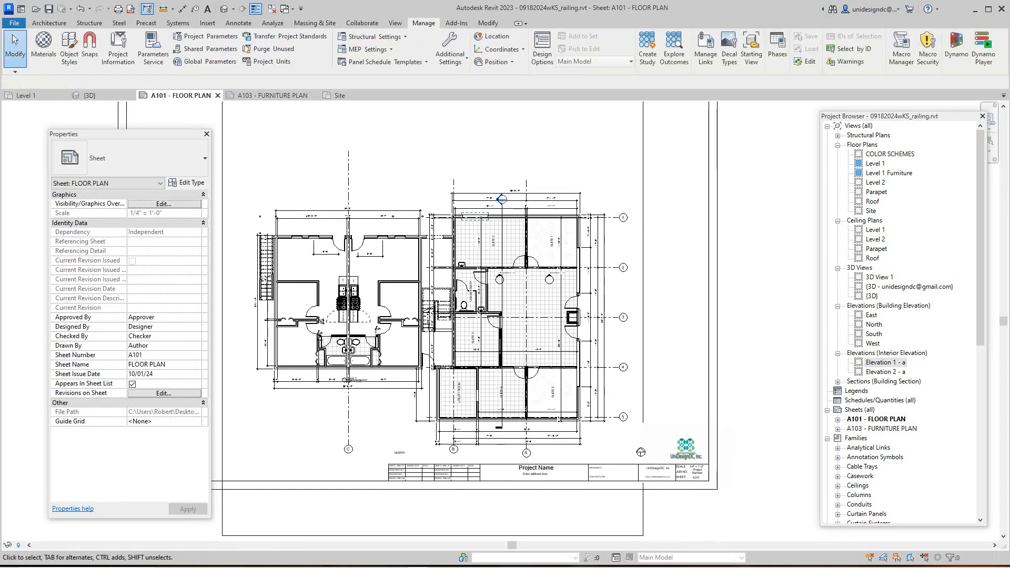
{"action": "scroll", "coordinate": [797, 333], "scroll_direction": "down", "scroll_amount": 2}
{"action": "scroll", "coordinate": [606, 265], "scroll_direction": "up", "scroll_amount": 8}
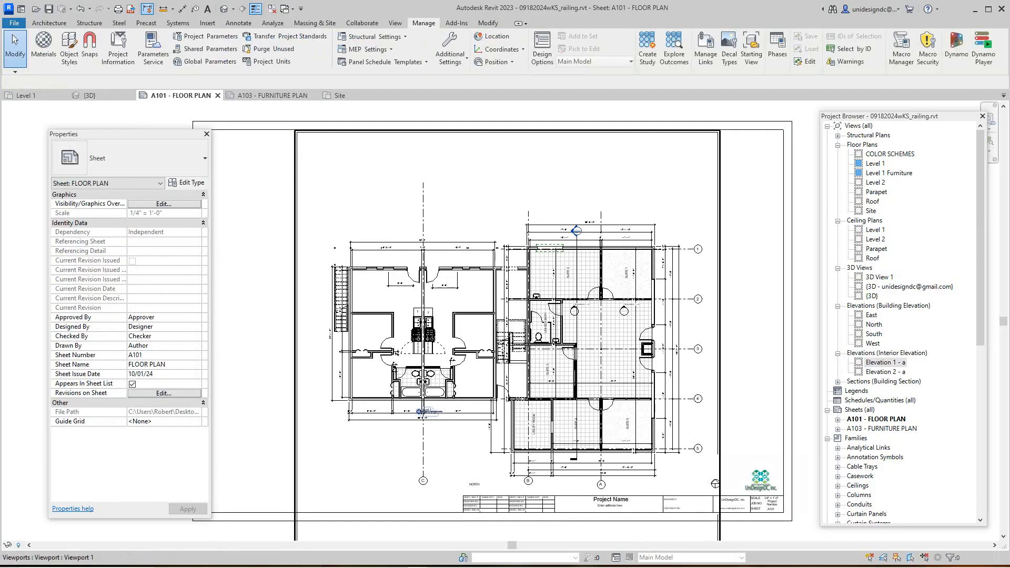
{"action": "scroll", "coordinate": [612, 268], "scroll_direction": "down", "scroll_amount": 2}
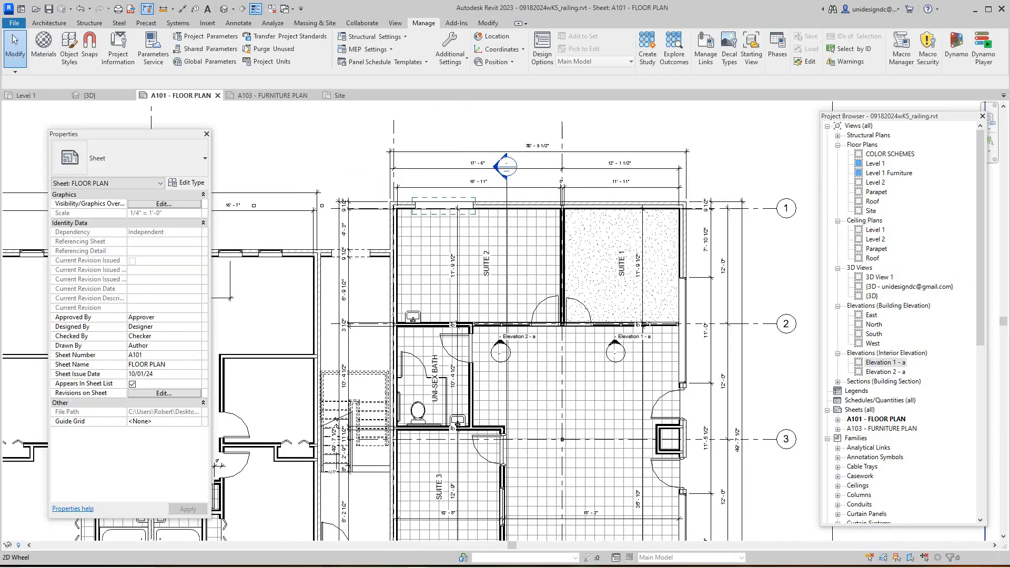
{"action": "scroll", "coordinate": [900, 324], "scroll_direction": "down", "scroll_amount": 3}
{"action": "scroll", "coordinate": [538, 232], "scroll_direction": "down", "scroll_amount": 6}
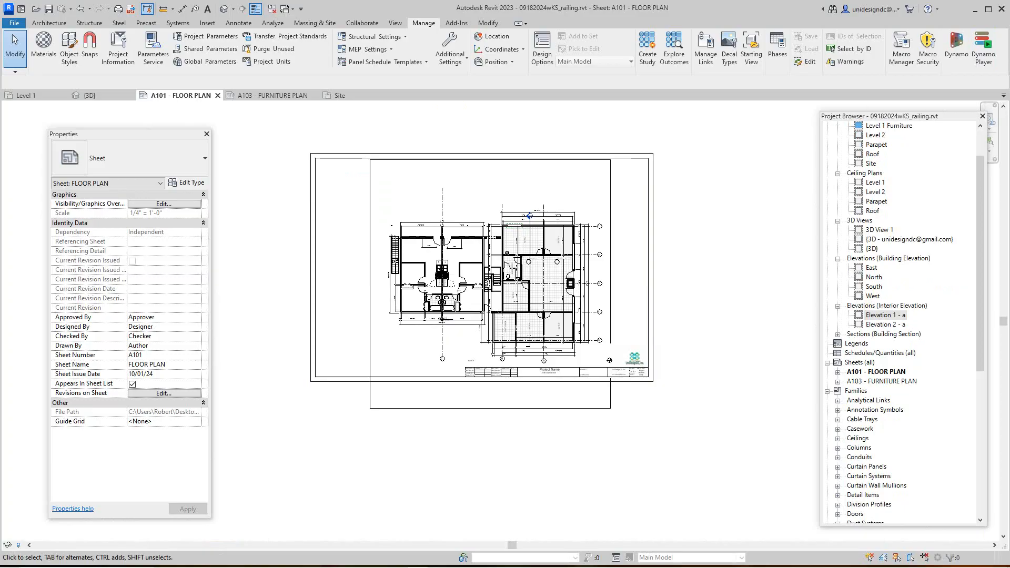
Open the A103 - FURNITURE PLAN sheet and check the furniture plan against its title block.
{"action": "double_click", "coordinate": [882, 381]}
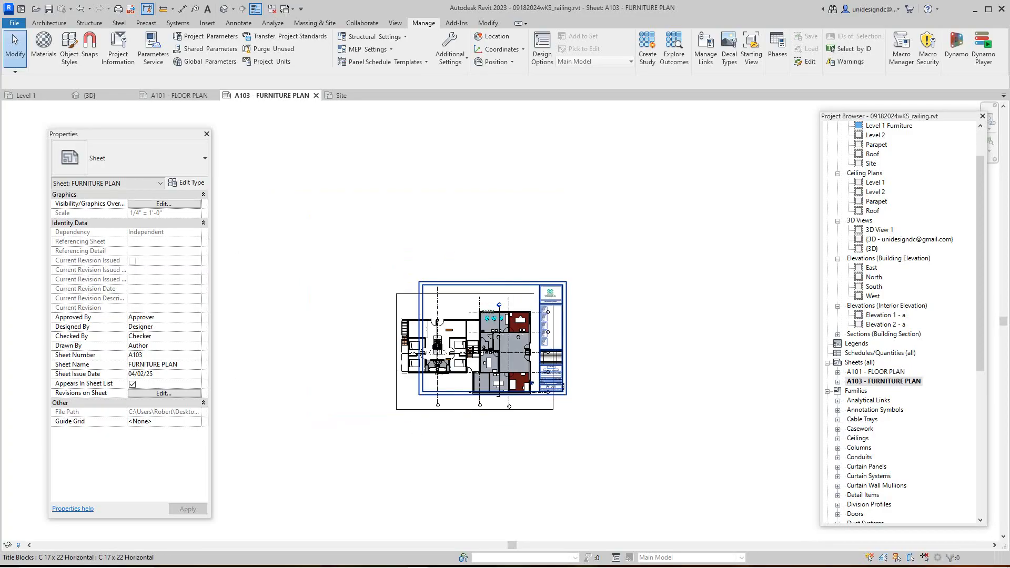
{"action": "scroll", "coordinate": [315, 288], "scroll_direction": "up", "scroll_amount": 3}
{"action": "middle_click_drag", "start_coordinate": [315, 288], "coordinate": [537, 257]}
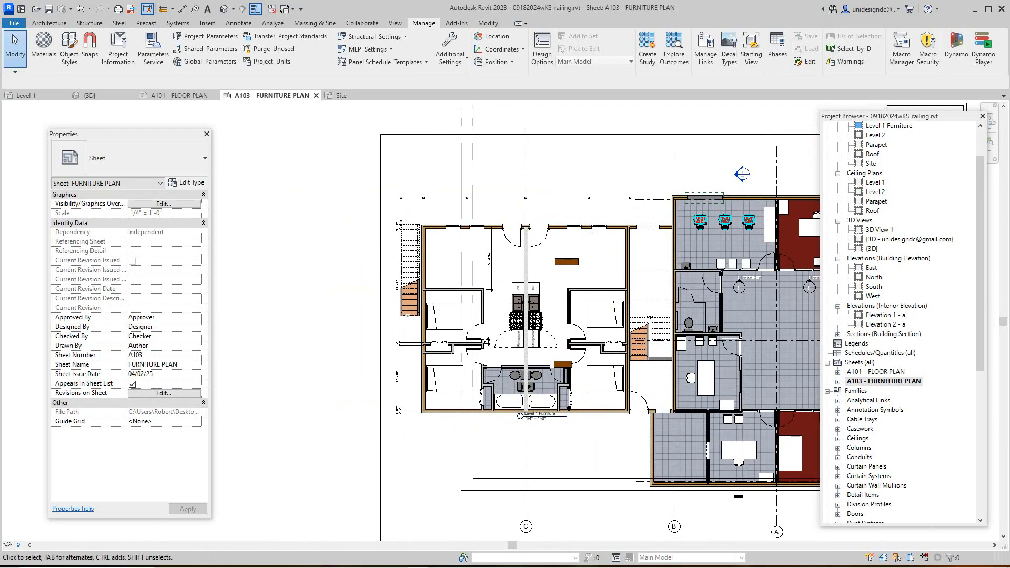
Activate the Level 1 Furniture viewport on the sheet, review its view properties and deactivate the view.
{"action": "right_click", "coordinate": [414, 174]}
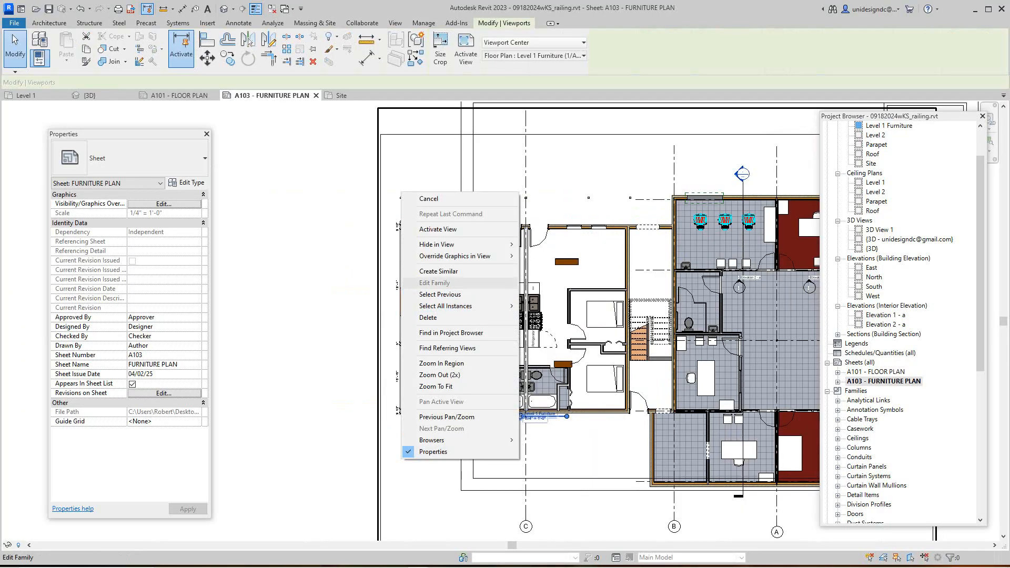
{"action": "mouse_move", "coordinate": [463, 245]}
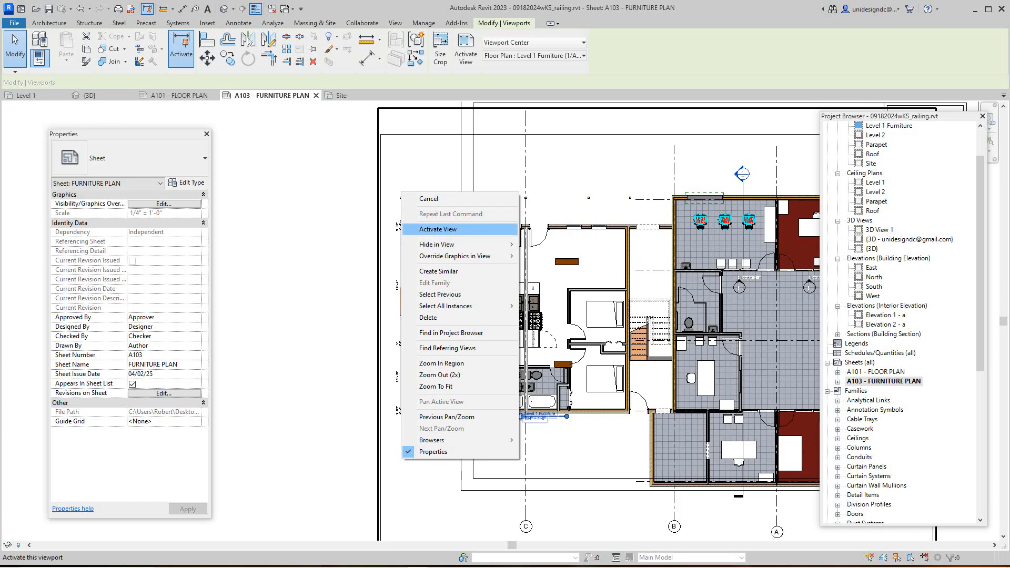
{"action": "left_click", "coordinate": [438, 229]}
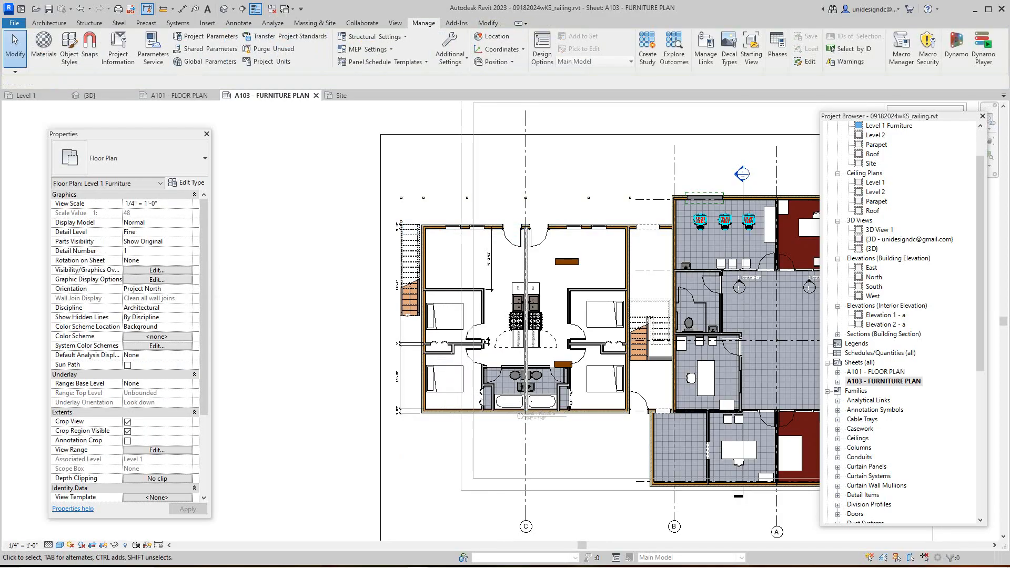
{"action": "scroll", "coordinate": [525, 122], "scroll_direction": "down", "scroll_amount": 1}
{"action": "middle_click_drag", "start_coordinate": [526, 122], "coordinate": [453, 165]}
{"action": "scroll", "coordinate": [453, 165], "scroll_direction": "down", "scroll_amount": 6}
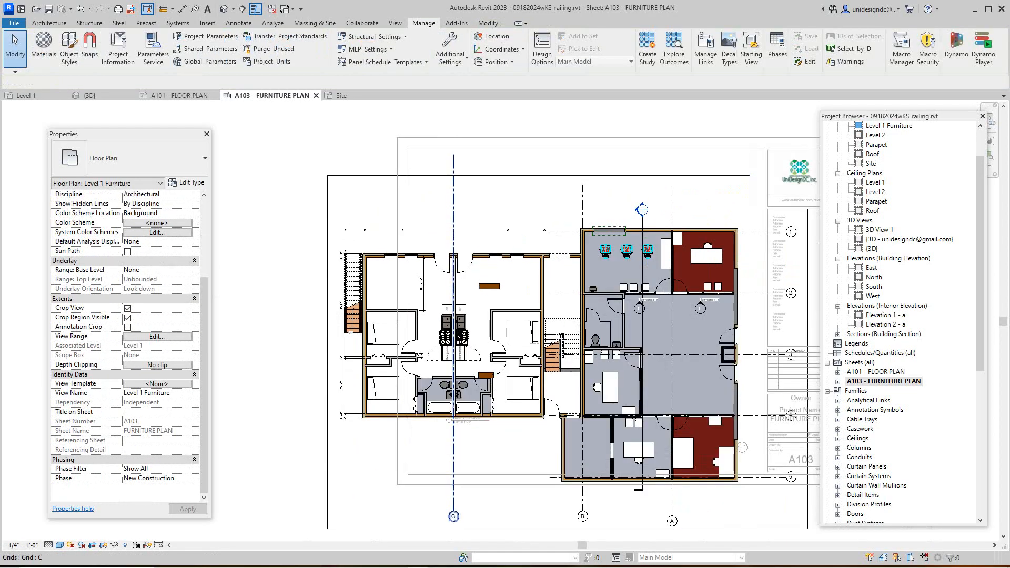
{"action": "scroll", "coordinate": [454, 164], "scroll_direction": "down", "scroll_amount": 3}
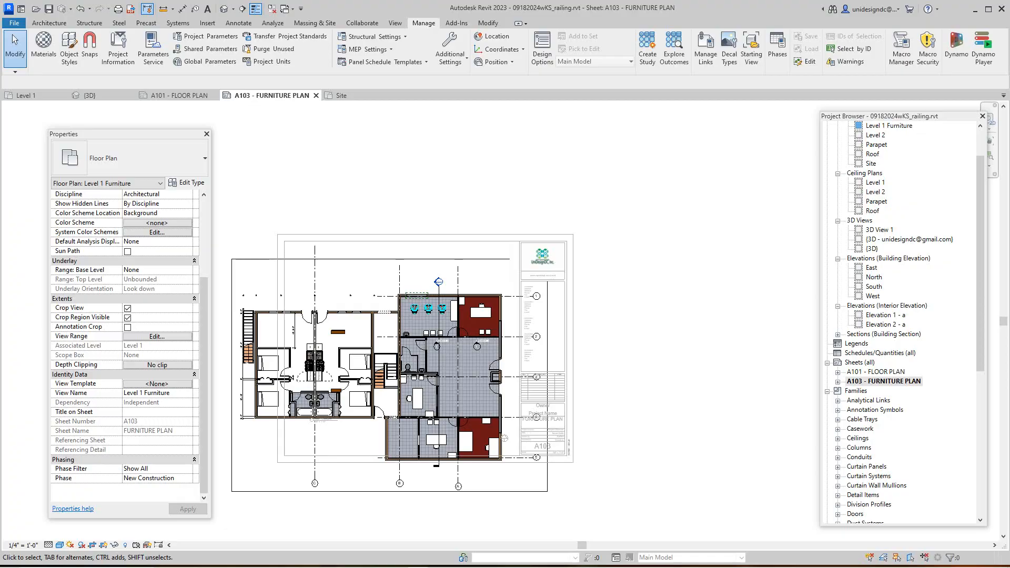
{"action": "right_click", "coordinate": [615, 246]}
{"action": "left_click", "coordinate": [655, 295]}
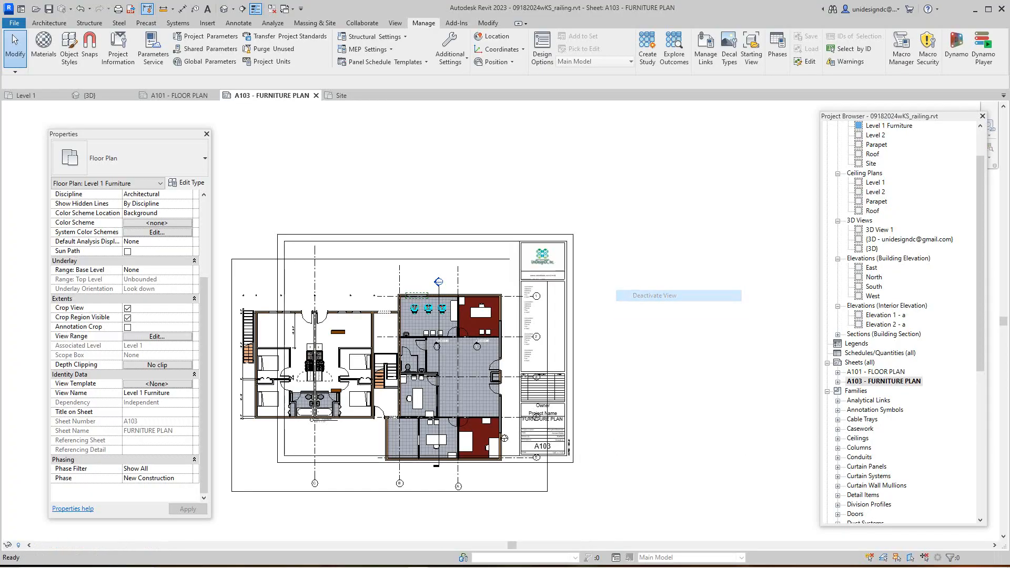
Switch the A103 sheet's title block to the E1 30 x 42 Horizontal family.
{"action": "left_click", "coordinate": [573, 296]}
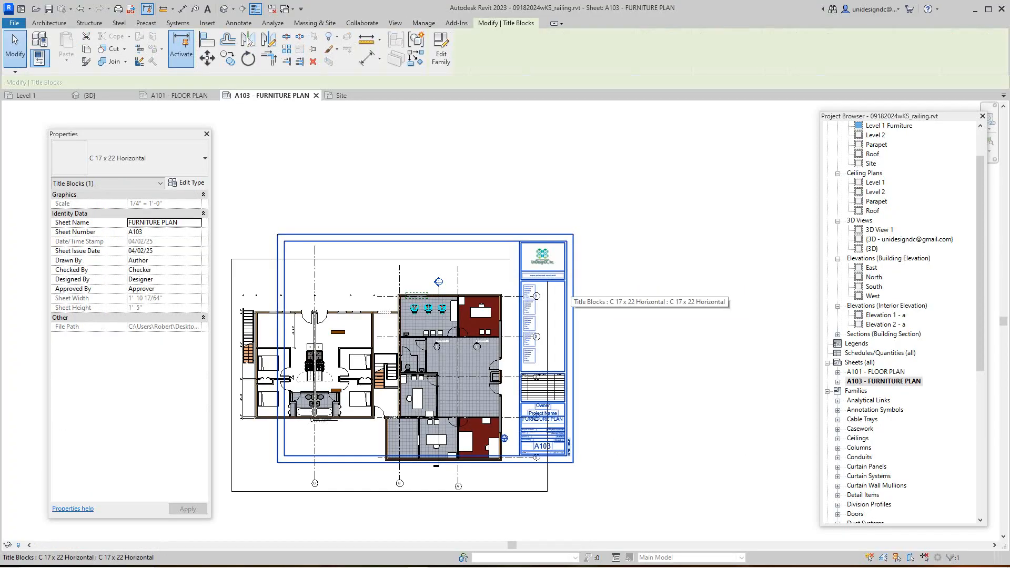
{"action": "left_click", "coordinate": [186, 183]}
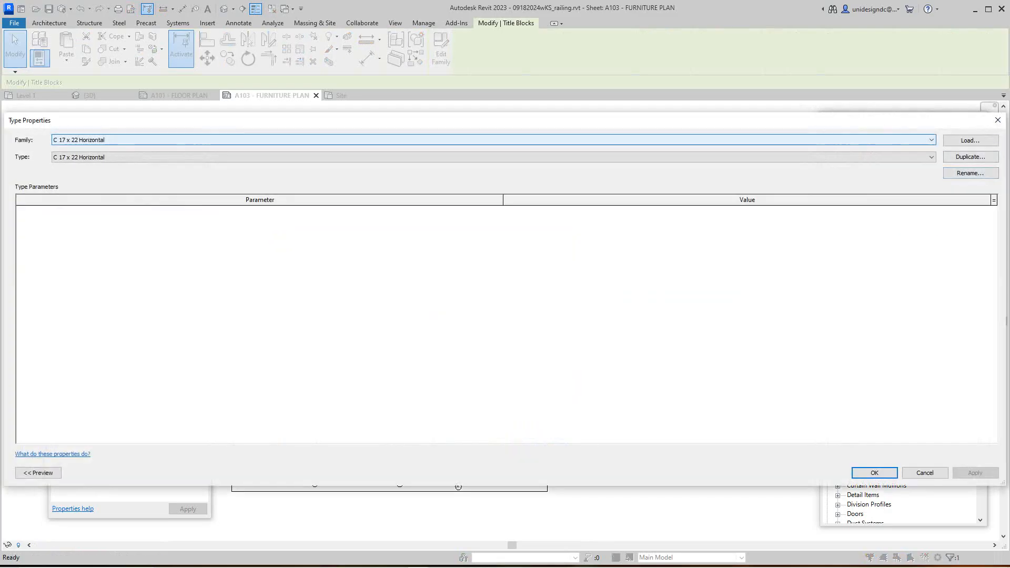
{"action": "left_click", "coordinate": [932, 140]}
{"action": "left_click", "coordinate": [931, 140]}
{"action": "left_click", "coordinate": [931, 140]}
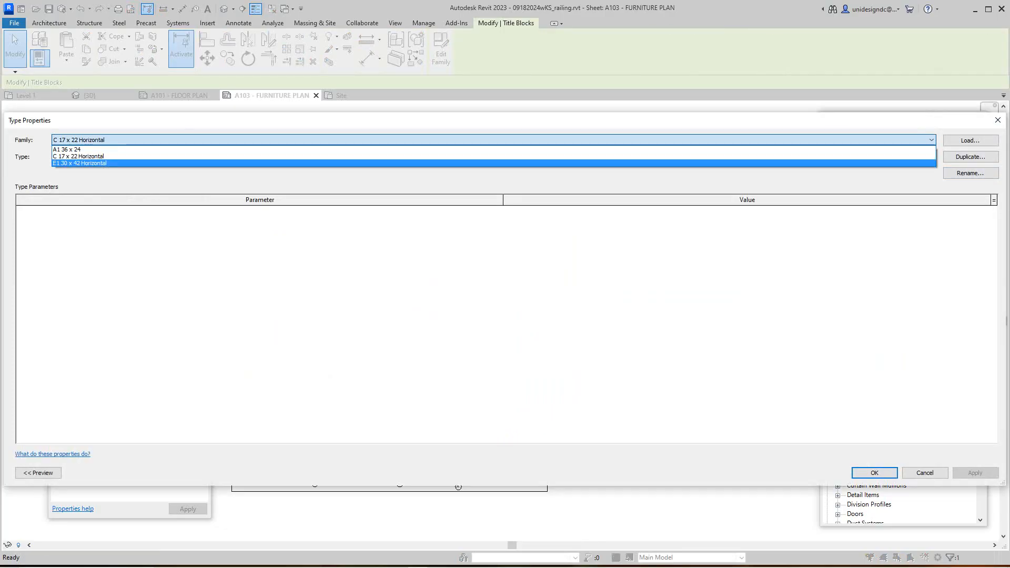
{"action": "key", "text": "Return"}
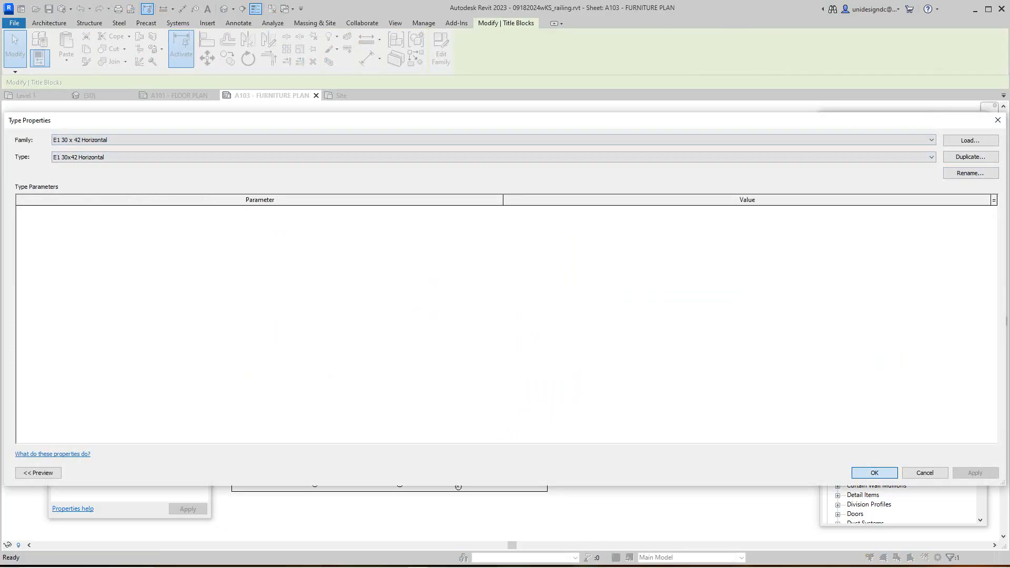
{"action": "left_click", "coordinate": [874, 473]}
{"action": "scroll", "coordinate": [698, 426], "scroll_direction": "down", "scroll_amount": 3}
{"action": "middle_click_drag", "start_coordinate": [698, 426], "coordinate": [528, 476]}
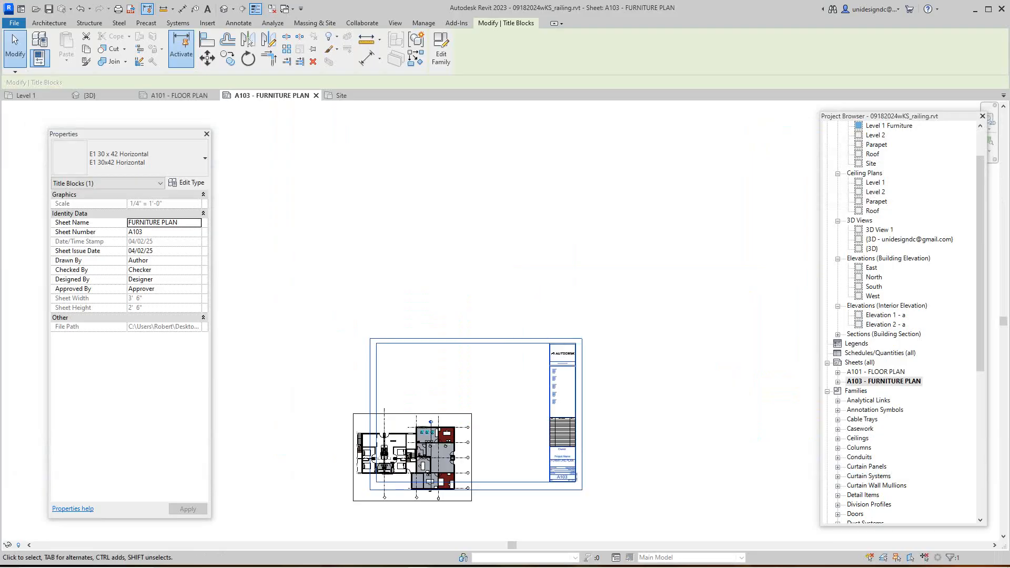
{"action": "key", "text": "Escape"}
{"action": "right_click", "coordinate": [476, 274]}
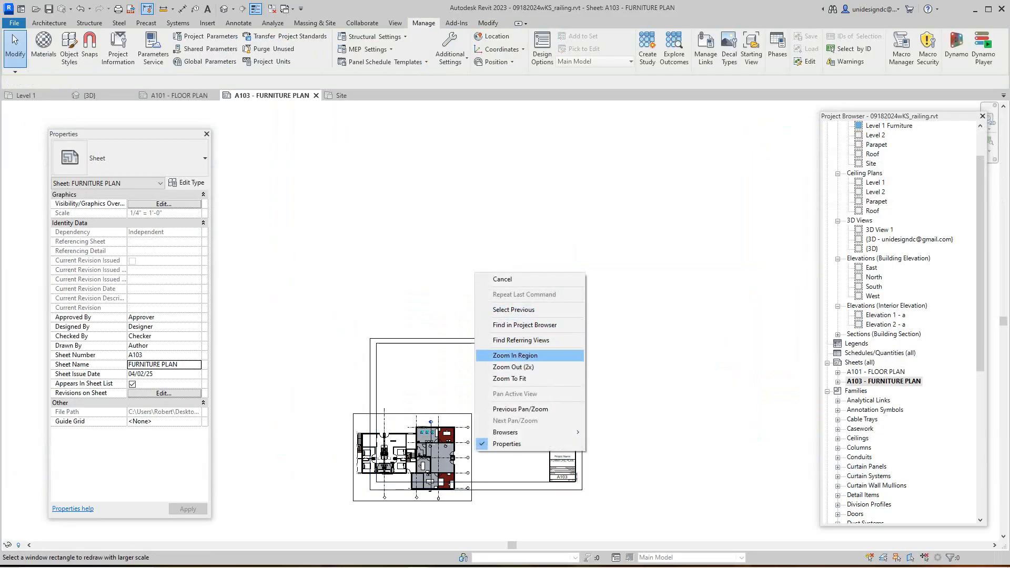
{"action": "left_click", "coordinate": [502, 279]}
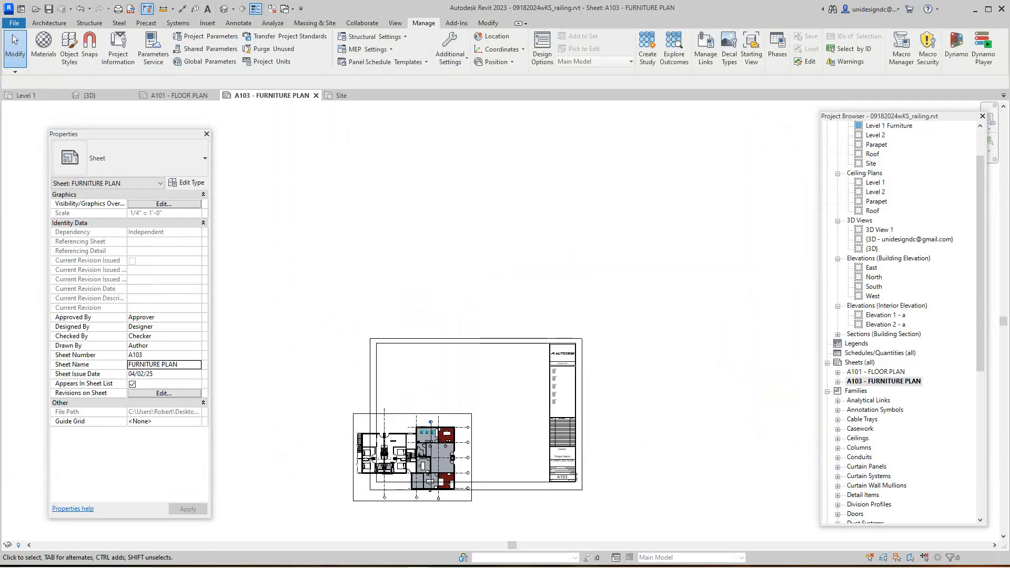
Move the Level 1 Furniture viewport up and to the right so the plan sits inside the A103 title block border.
{"action": "left_click", "coordinate": [412, 455]}
{"action": "key", "text": "Escape"}
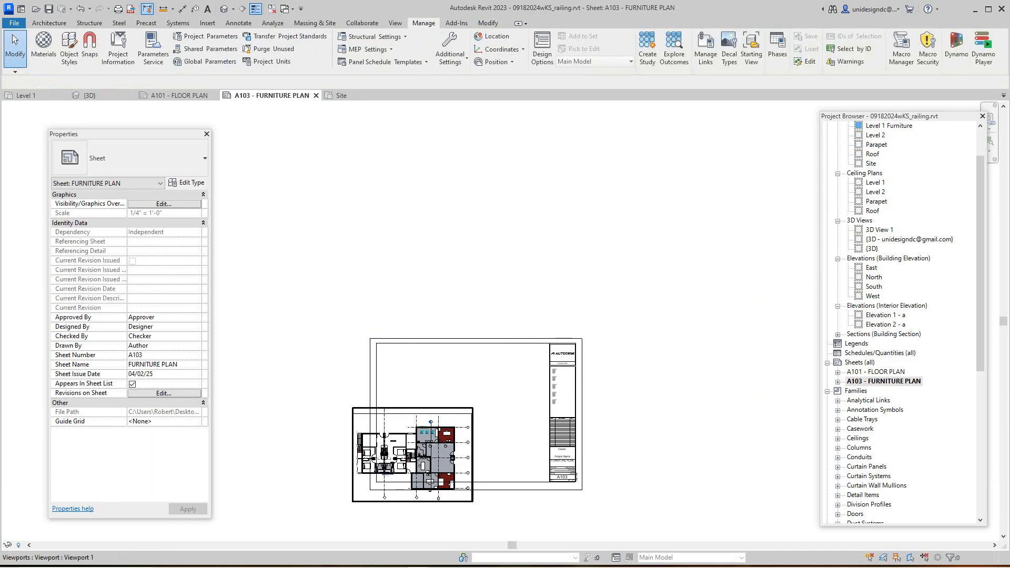
{"action": "left_click", "coordinate": [471, 412]}
{"action": "left_click_drag", "start_coordinate": [471, 412], "coordinate": [515, 368]}
{"action": "left_click", "coordinate": [583, 294]}
{"action": "scroll", "coordinate": [582, 295], "scroll_direction": "up", "scroll_amount": 5}
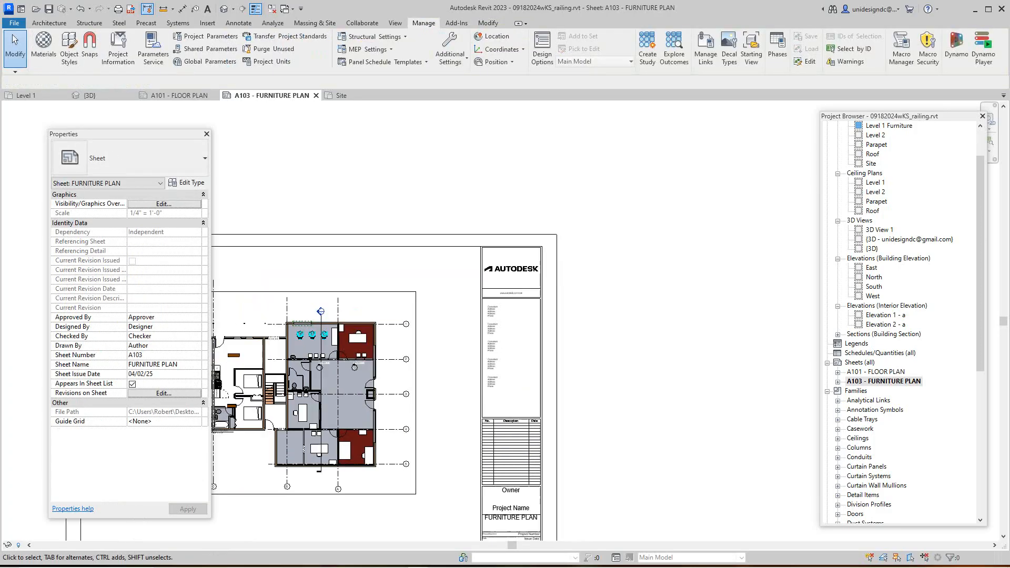
{"action": "middle_click_drag", "start_coordinate": [558, 306], "coordinate": [606, 291]}
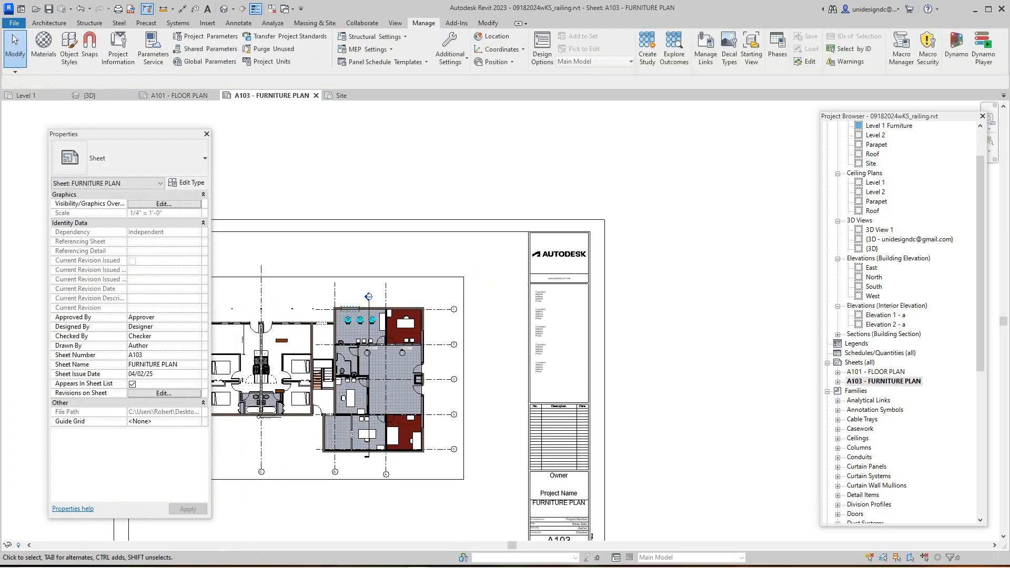
Pick the E1 30 x 42 Horizontal family again in the A103 title block's type properties and accept it.
{"action": "left_click", "coordinate": [592, 537]}
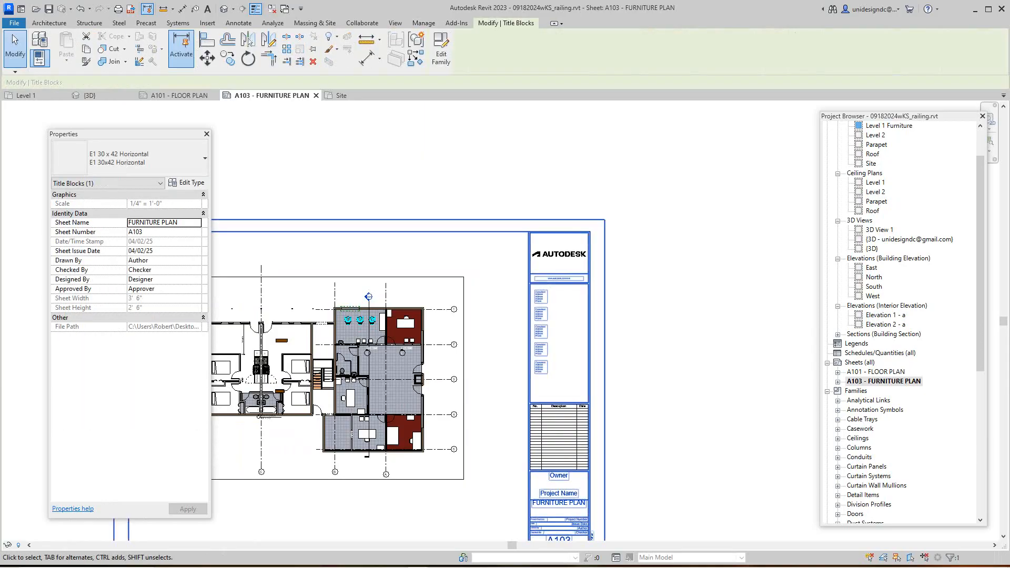
{"action": "left_click", "coordinate": [186, 182]}
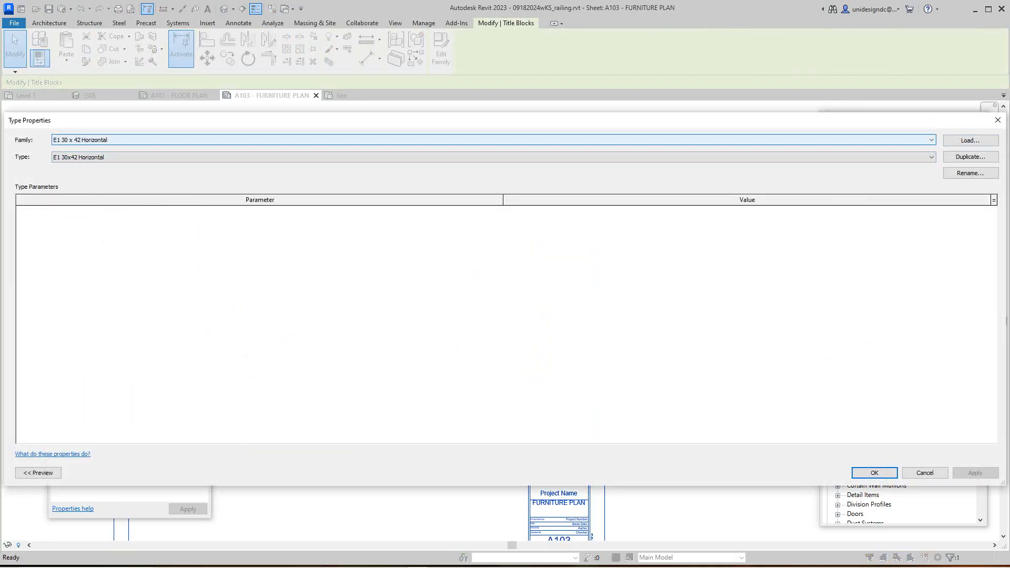
{"action": "left_click", "coordinate": [210, 140]}
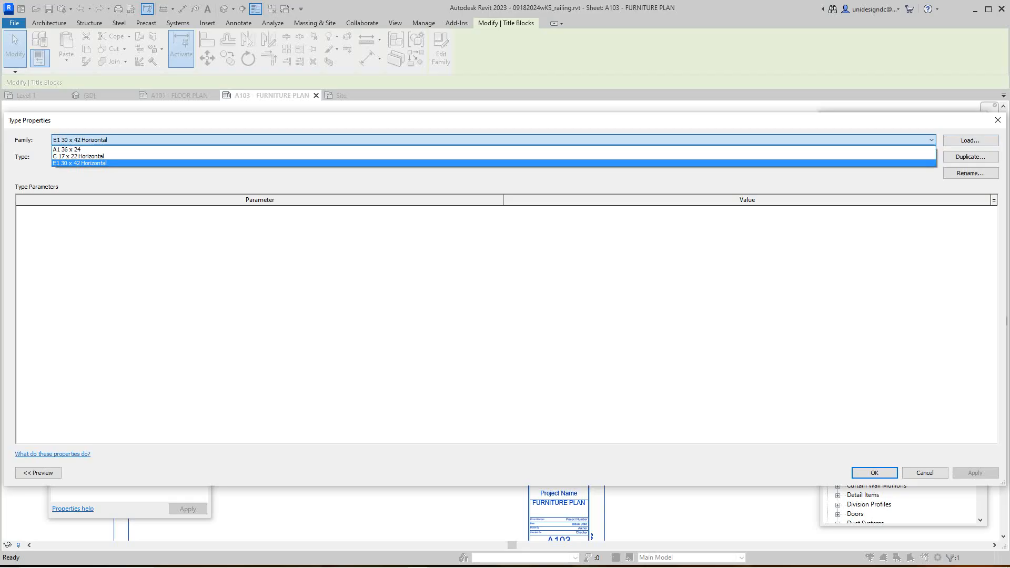
{"action": "key", "text": "Return"}
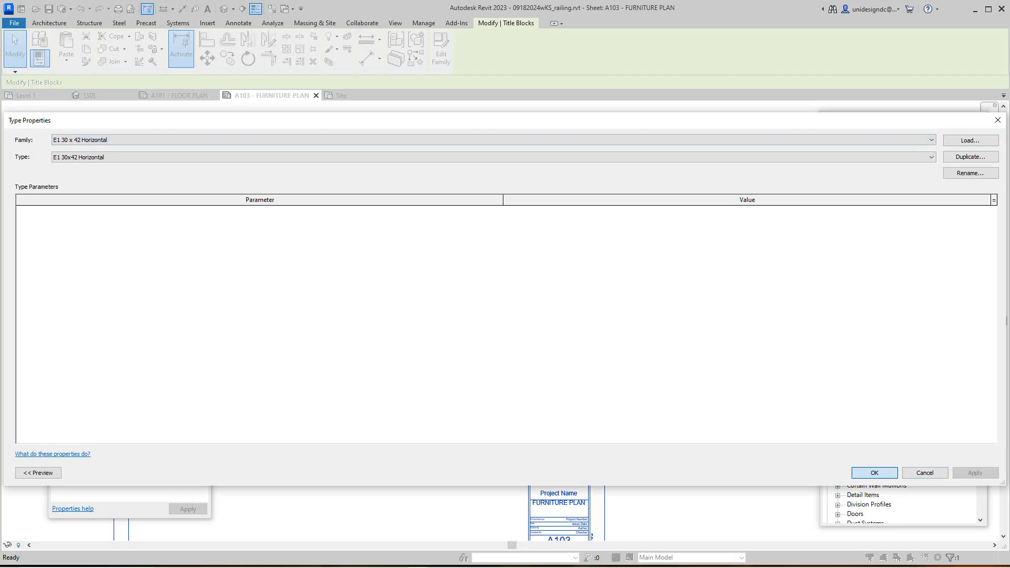
{"action": "left_click", "coordinate": [874, 473]}
{"action": "left_click", "coordinate": [611, 372]}
{"action": "scroll", "coordinate": [610, 372], "scroll_direction": "down", "scroll_amount": 2}
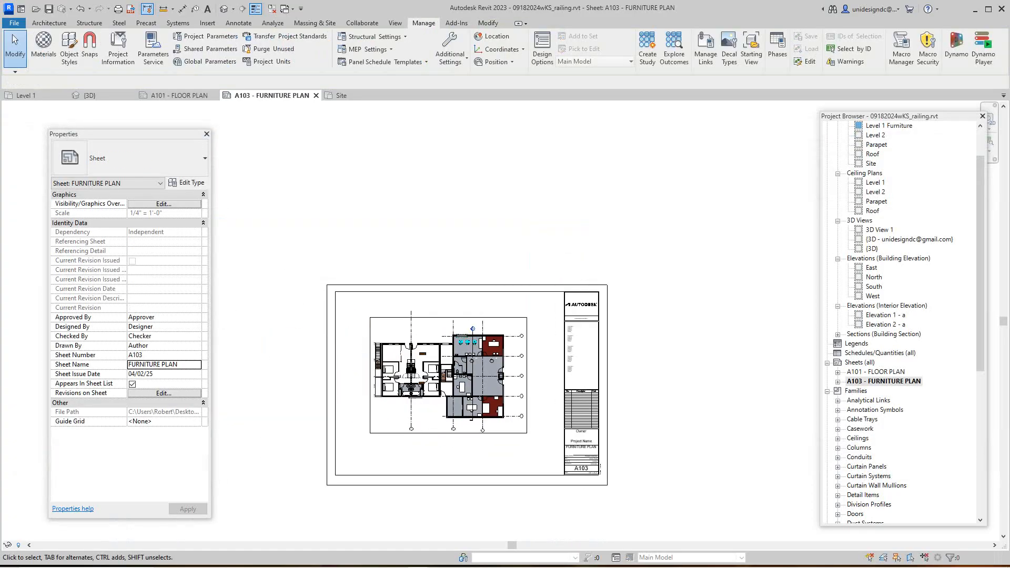
Compare sheet A103 with A101 and change the A103 title block type to A1 36 x 24.
{"action": "left_click", "coordinate": [179, 96]}
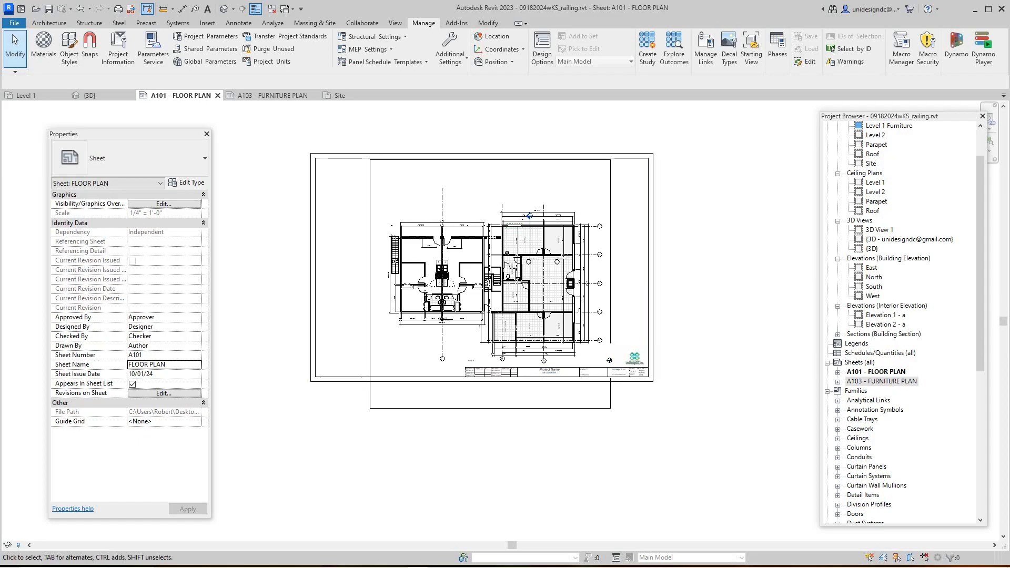
{"action": "left_click", "coordinate": [272, 95]}
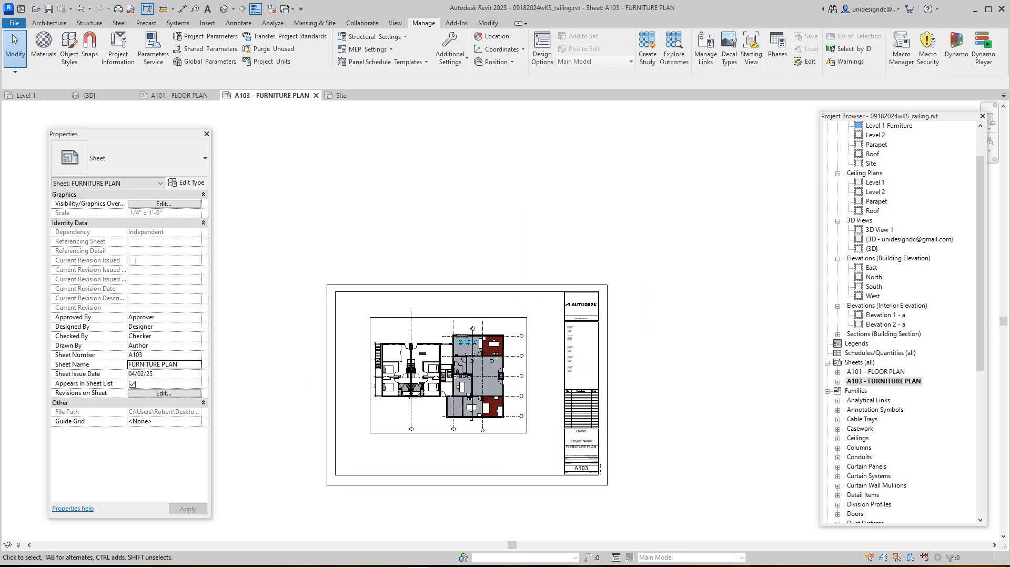
{"action": "left_click", "coordinate": [565, 337]}
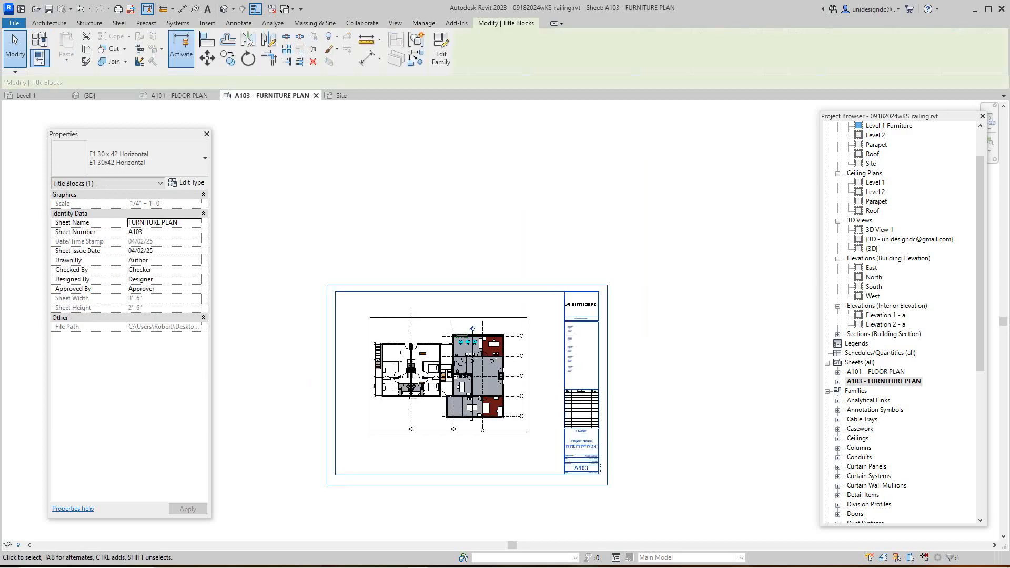
{"action": "left_click", "coordinate": [147, 158]}
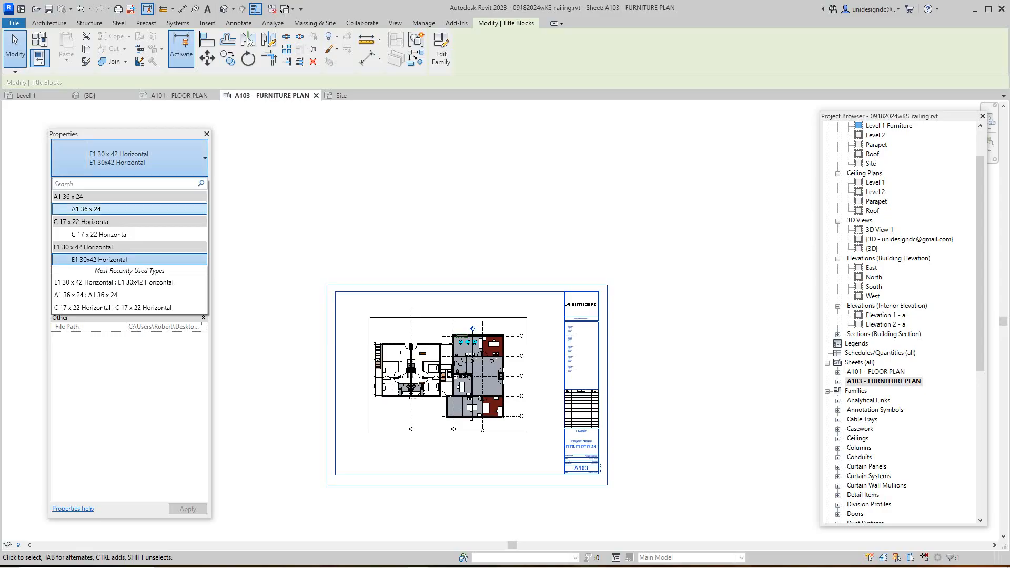
{"action": "left_click", "coordinate": [92, 210]}
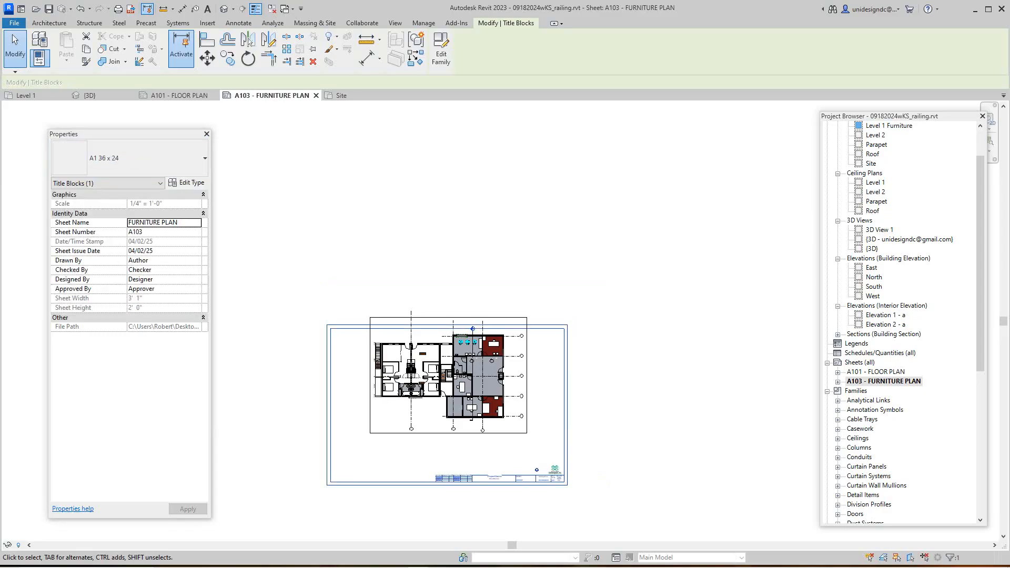
{"action": "key", "text": "Escape"}
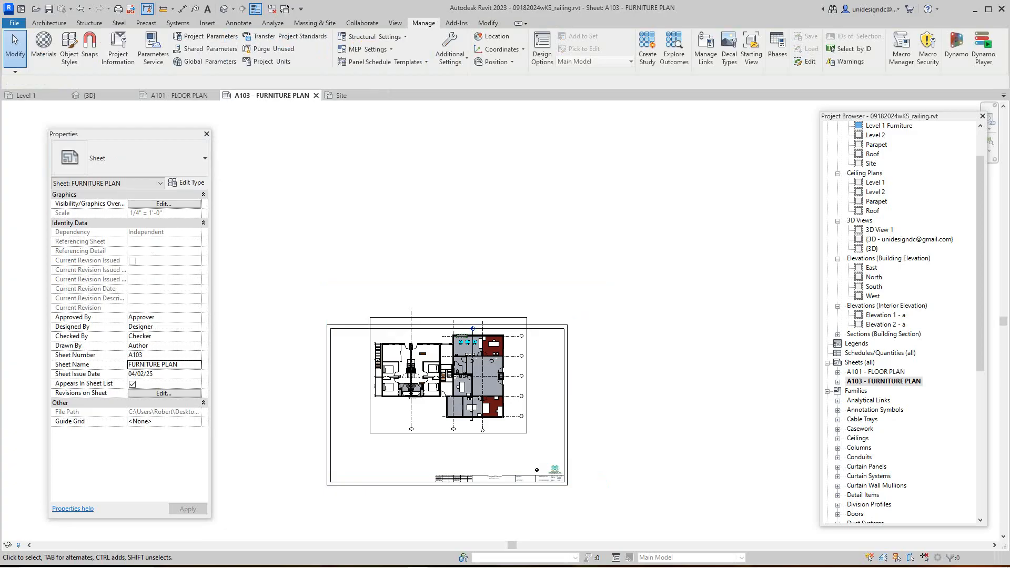
Examine how the furniture plan viewport sits against the border of the A1 36 x 24 title block.
{"action": "scroll", "coordinate": [585, 279], "scroll_direction": "down", "scroll_amount": 3}
{"action": "middle_click_drag", "start_coordinate": [587, 289], "coordinate": [616, 194]}
{"action": "scroll", "coordinate": [574, 245], "scroll_direction": "up", "scroll_amount": 4}
{"action": "scroll", "coordinate": [632, 226], "scroll_direction": "up", "scroll_amount": 1}
{"action": "middle_click_drag", "start_coordinate": [525, 370], "coordinate": [539, 446]}
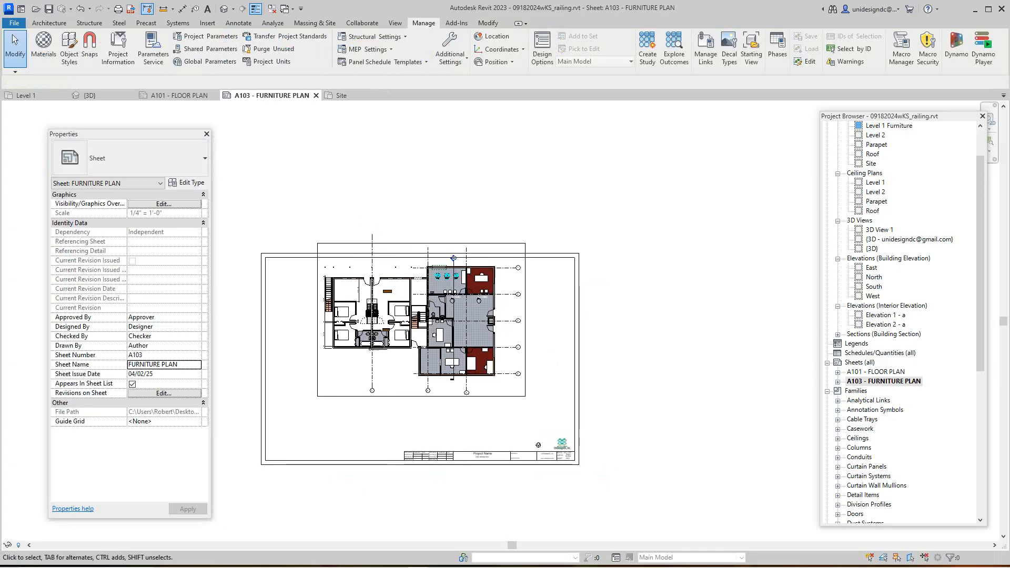
{"action": "scroll", "coordinate": [392, 415], "scroll_direction": "up", "scroll_amount": 3}
{"action": "scroll", "coordinate": [393, 415], "scroll_direction": "down", "scroll_amount": 1}
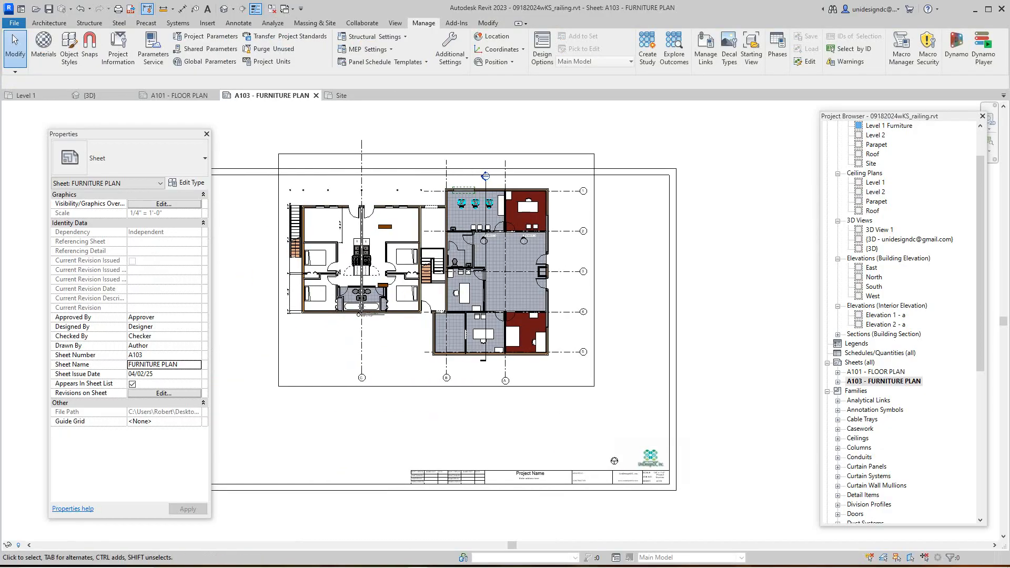
{"action": "right_click", "coordinate": [736, 205]}
{"action": "left_click", "coordinate": [758, 209]}
{"action": "scroll", "coordinate": [631, 274], "scroll_direction": "down", "scroll_amount": 2}
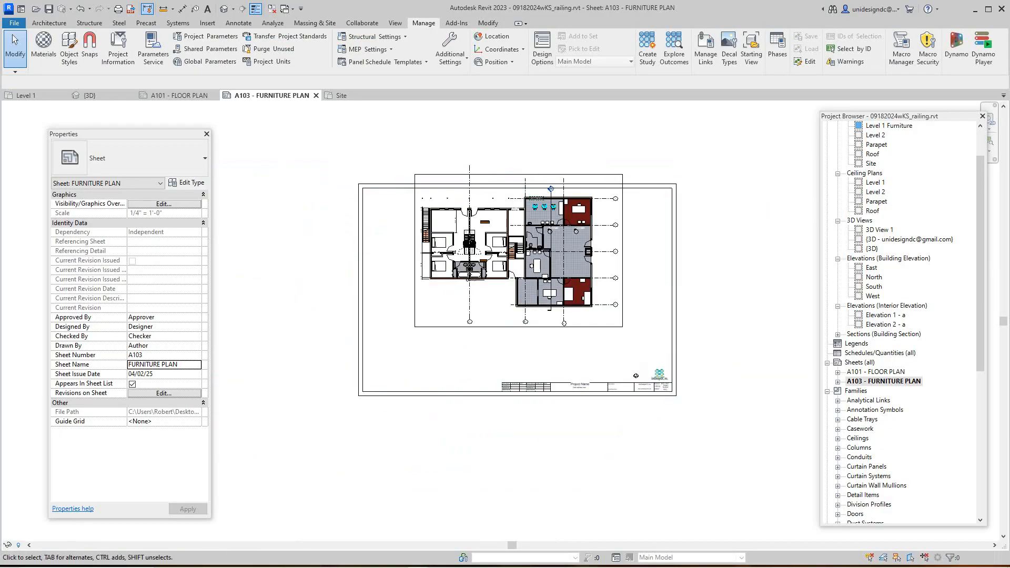
Move the Level 1 Furniture viewport straight down so it lies fully within the A1 36 x 24 title block border.
{"action": "scroll", "coordinate": [631, 274], "scroll_direction": "up", "scroll_amount": 1}
{"action": "left_click", "coordinate": [507, 319]}
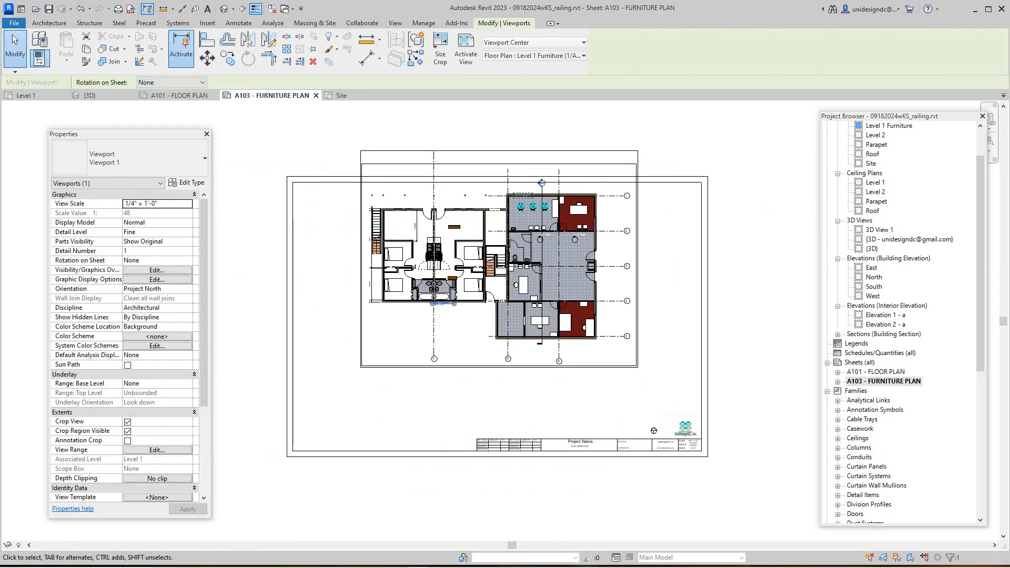
{"action": "key", "text": "Escape"}
{"action": "left_click", "coordinate": [507, 319]}
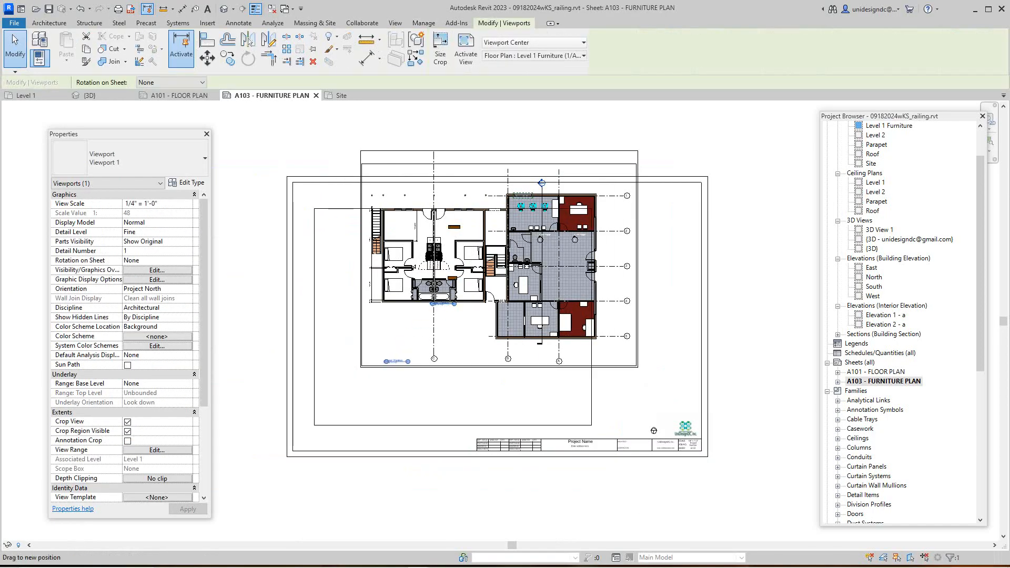
{"action": "left_click_drag", "start_coordinate": [506, 320], "coordinate": [507, 363]}
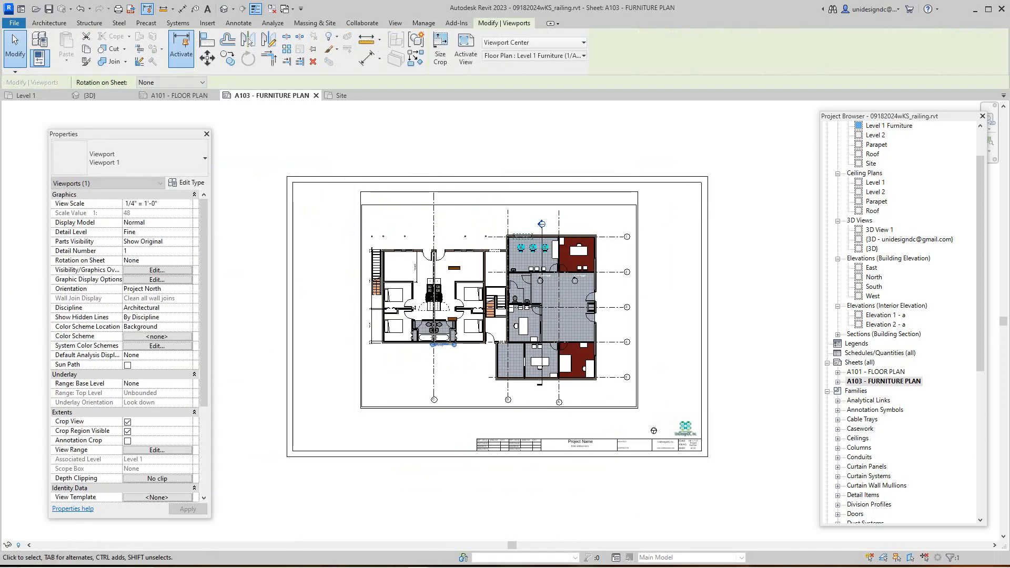
{"action": "key", "text": "Escape"}
Inspect the A103 title block's logo, scale and sheet number fields and the overall sheet layout.
{"action": "scroll", "coordinate": [621, 200], "scroll_direction": "down", "scroll_amount": 2}
{"action": "scroll", "coordinate": [621, 200], "scroll_direction": "up", "scroll_amount": 4}
{"action": "scroll", "coordinate": [737, 484], "scroll_direction": "up", "scroll_amount": 8}
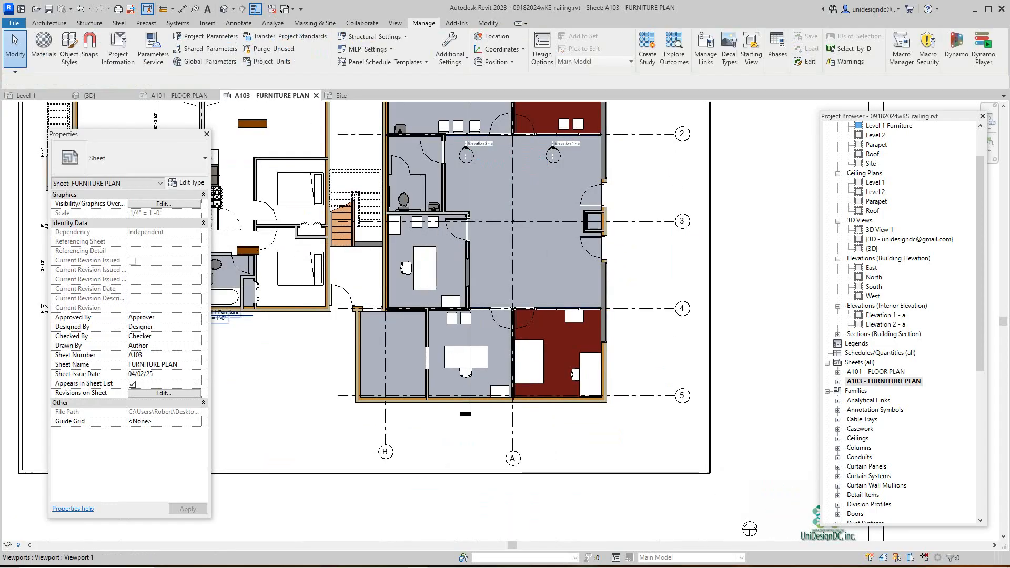
{"action": "middle_click_drag", "start_coordinate": [737, 484], "coordinate": [544, 511]}
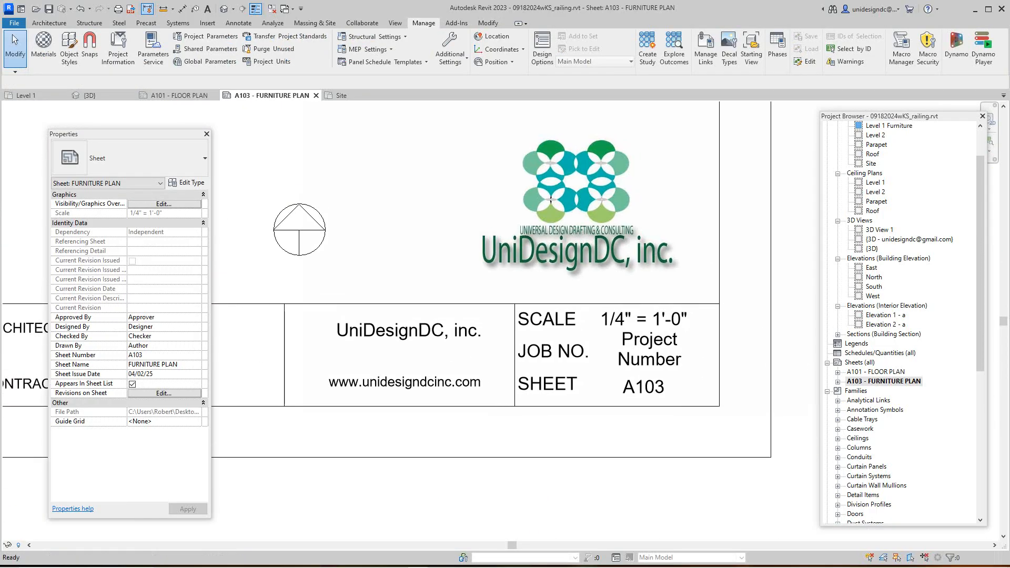
{"action": "scroll", "coordinate": [716, 484], "scroll_direction": "down", "scroll_amount": 5}
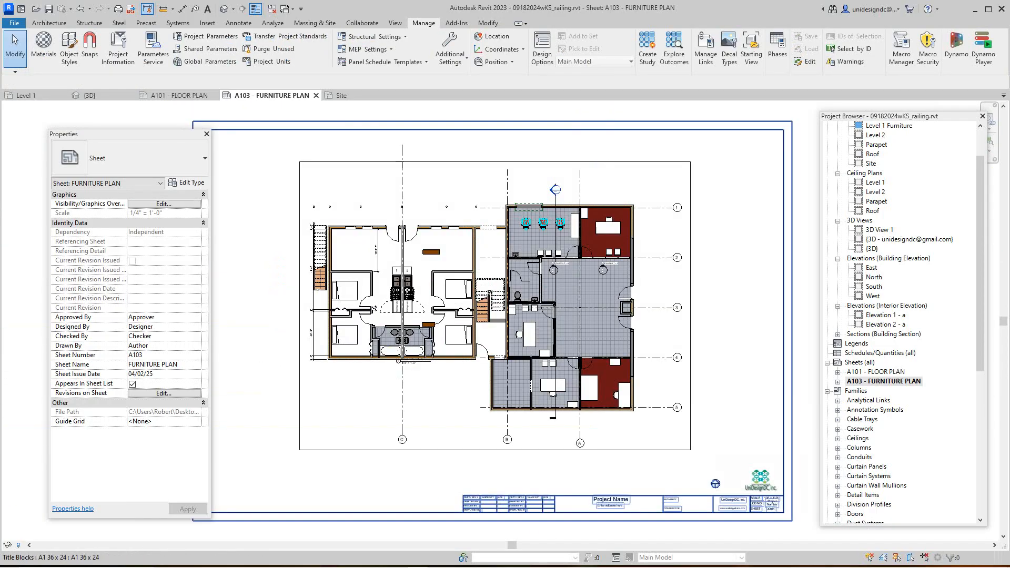
{"action": "scroll", "coordinate": [356, 356], "scroll_direction": "down", "scroll_amount": 1}
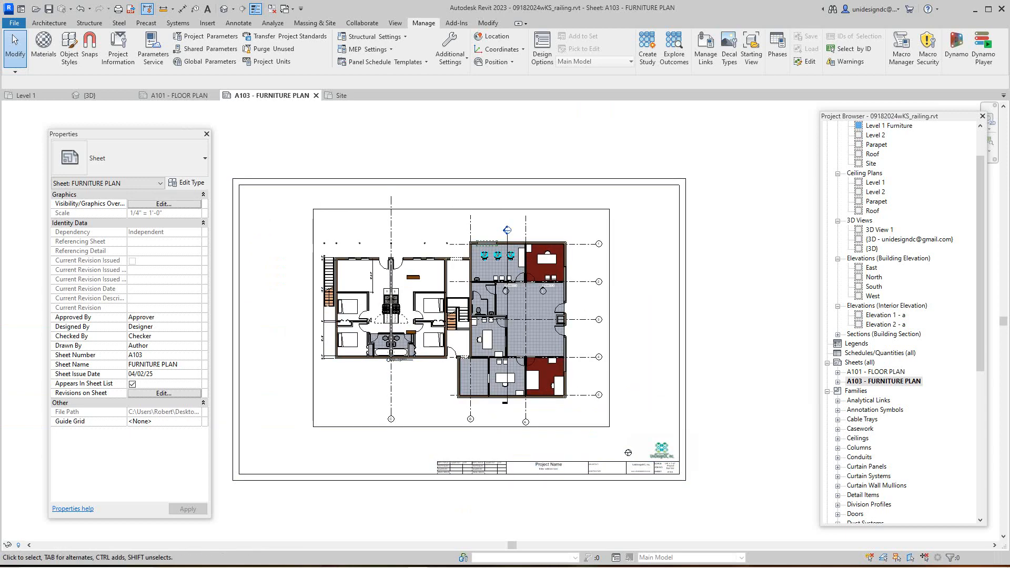
Open the A101 - FLOOR PLAN sheet and fit it to the window to review its layout.
{"action": "double_click", "coordinate": [876, 372]}
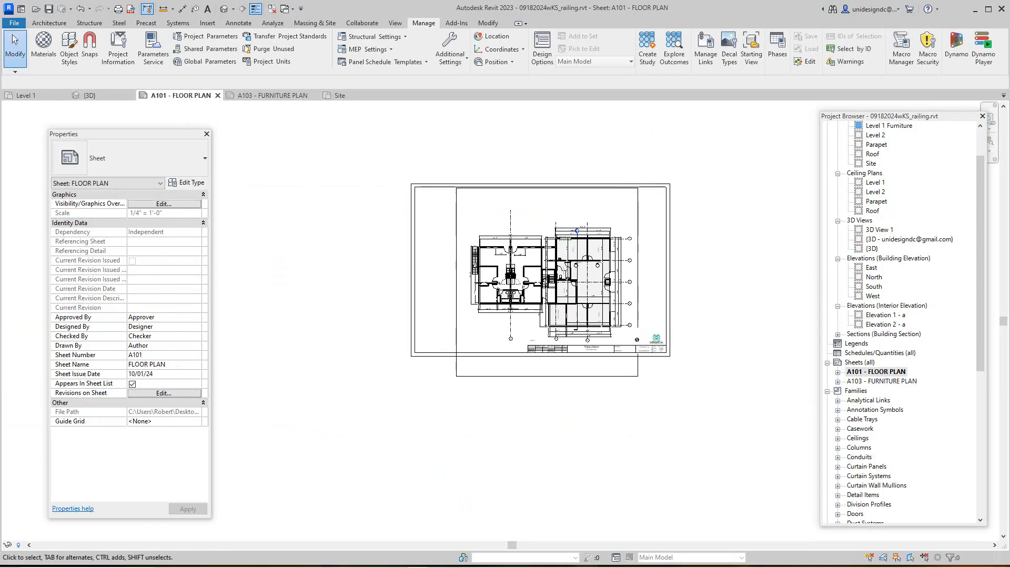
{"action": "key", "text": "z"}
{"action": "key", "text": "f"}
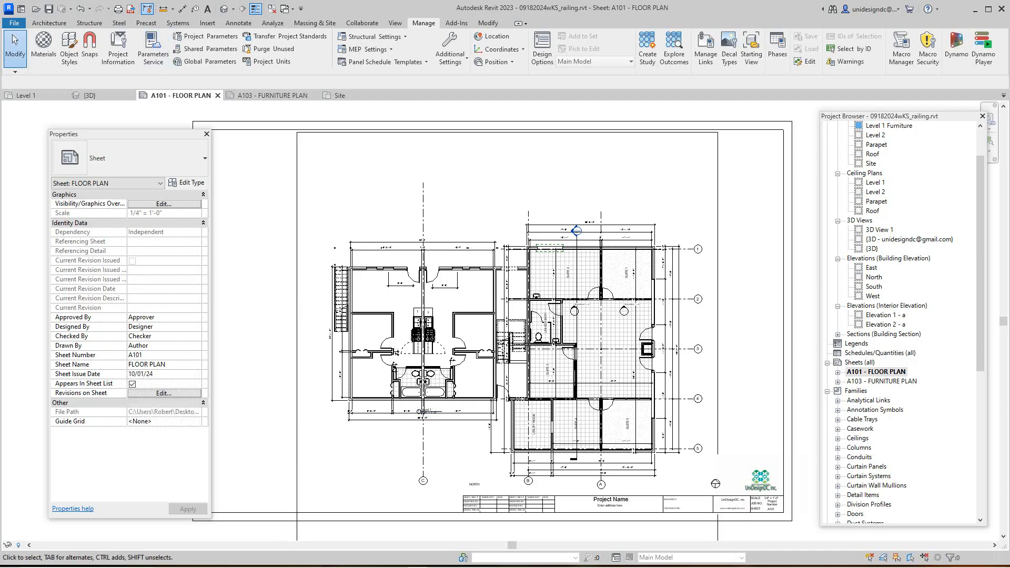
Switch to the Site floor plan and view the whole rotated building with its grids and elevation markers.
{"action": "left_click", "coordinate": [345, 95]}
{"action": "scroll", "coordinate": [393, 213], "scroll_direction": "down", "scroll_amount": 5}
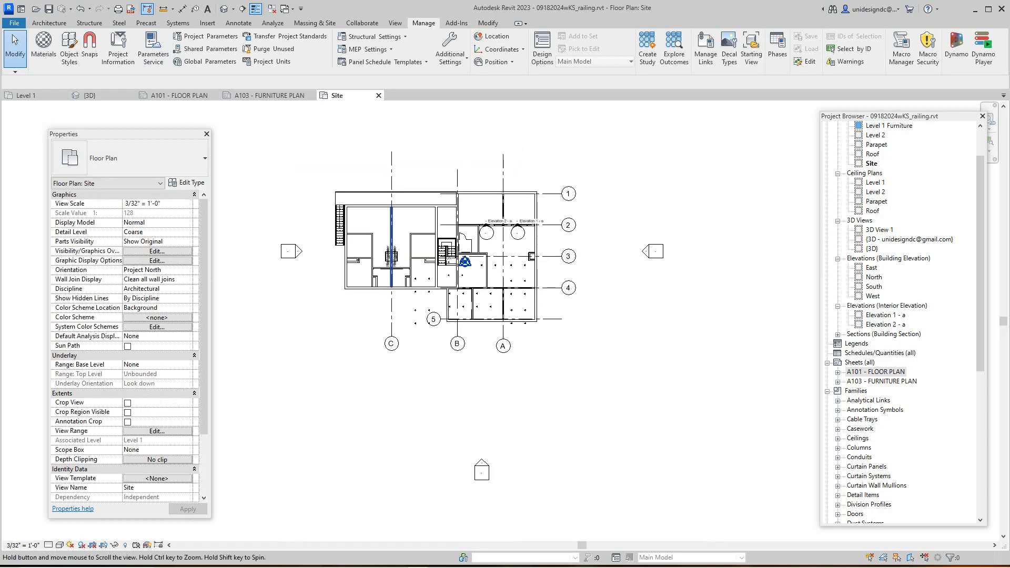
{"action": "middle_click_drag", "start_coordinate": [393, 213], "coordinate": [435, 284]}
{"action": "scroll", "coordinate": [435, 283], "scroll_direction": "down", "scroll_amount": 1}
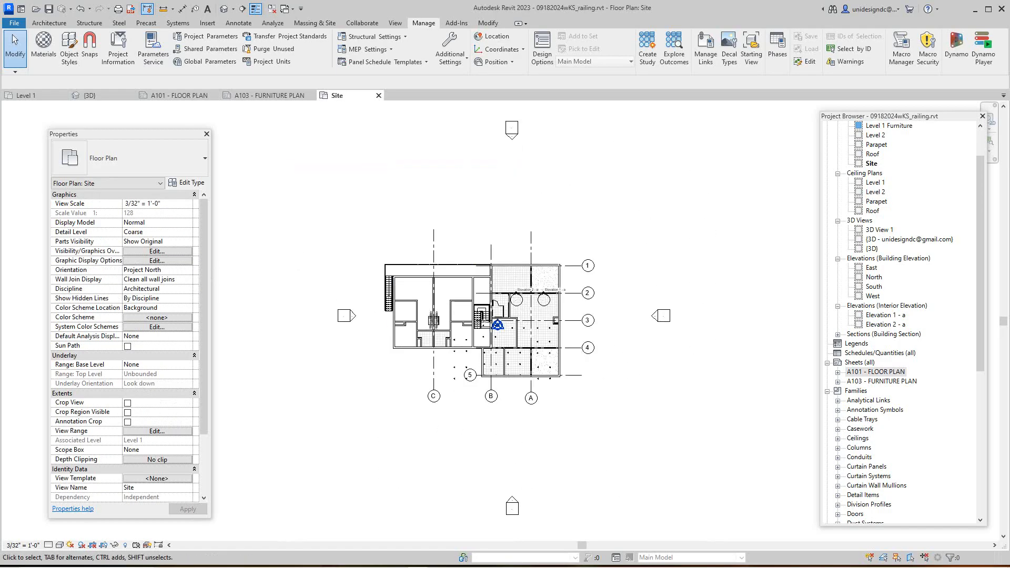
Switch the Site plan's orientation to True North for comparison, and return it to Project North.
{"action": "left_click", "coordinate": [188, 270]}
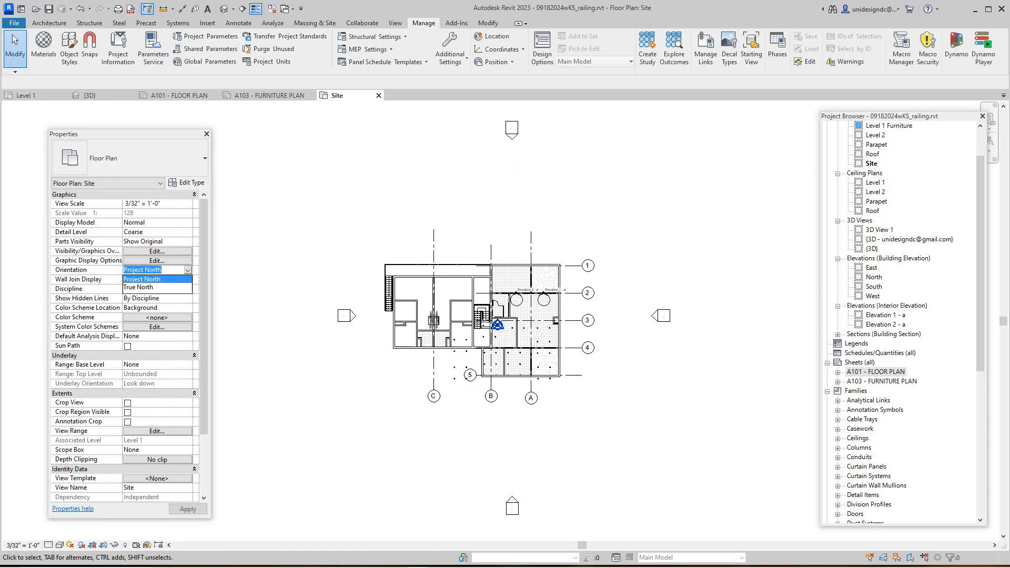
{"action": "left_click", "coordinate": [138, 288]}
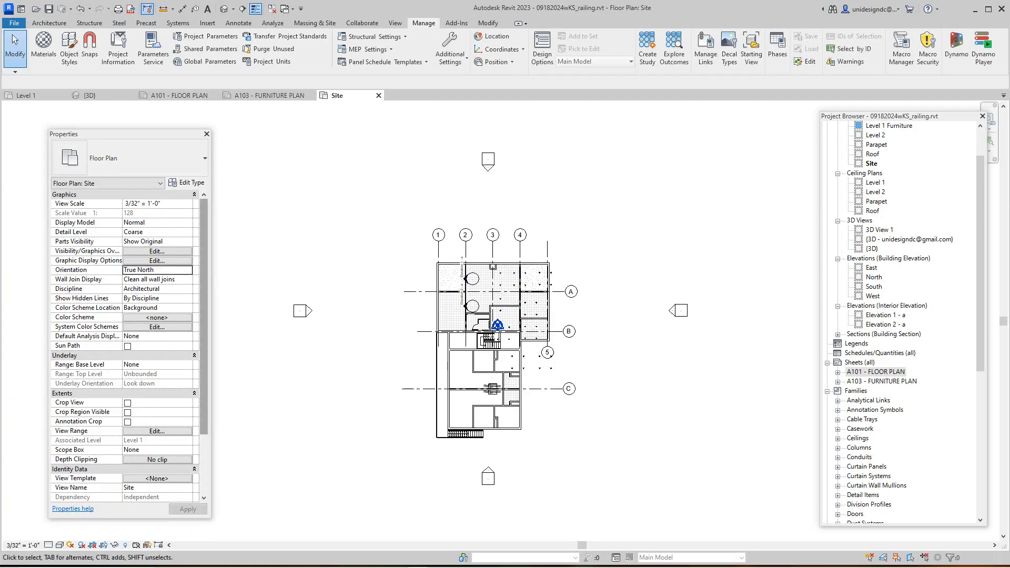
{"action": "left_click", "coordinate": [188, 270]}
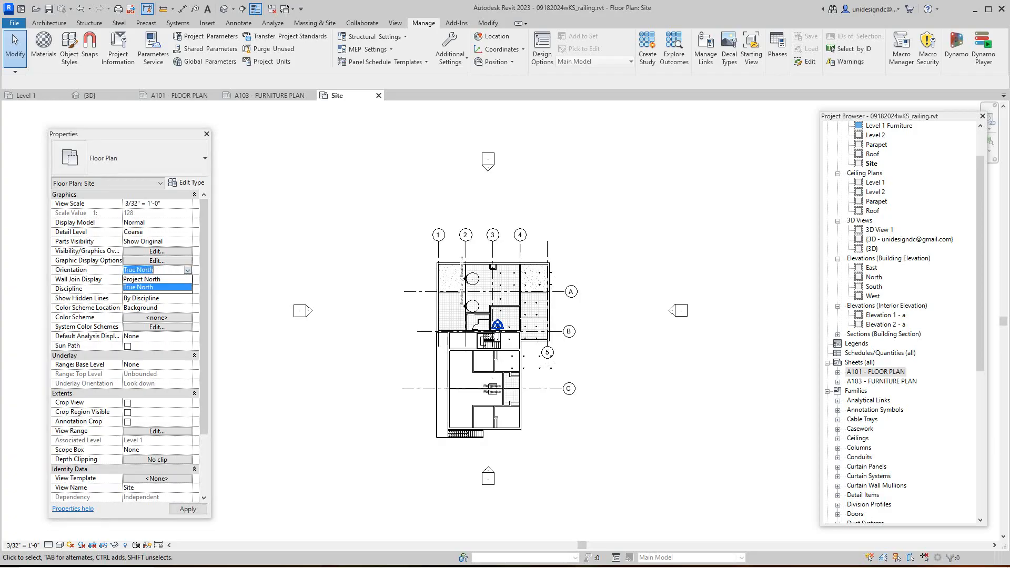
{"action": "left_click", "coordinate": [142, 280]}
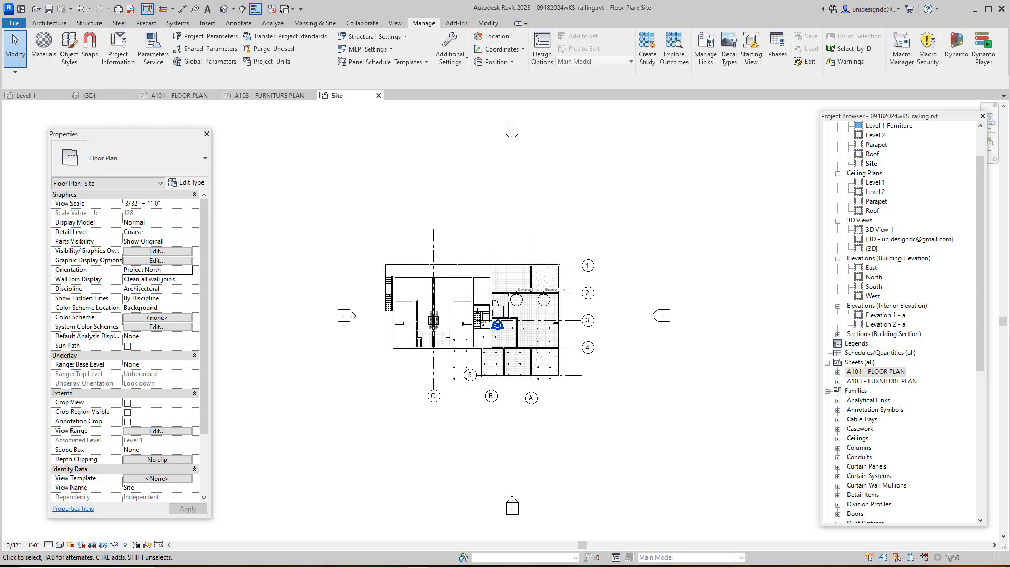
Open the A103 - FURNITURE PLAN sheet and examine its furnished rooms, north arrow, logo and title block fields up close.
{"action": "left_click", "coordinate": [270, 96]}
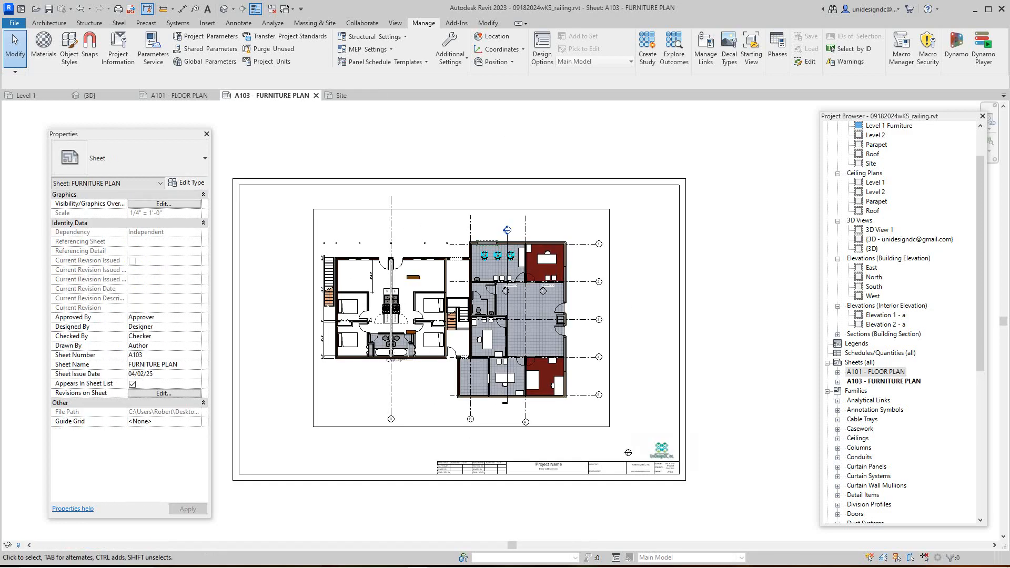
{"action": "scroll", "coordinate": [480, 174], "scroll_direction": "down", "scroll_amount": 1}
{"action": "scroll", "coordinate": [420, 248], "scroll_direction": "up", "scroll_amount": 4}
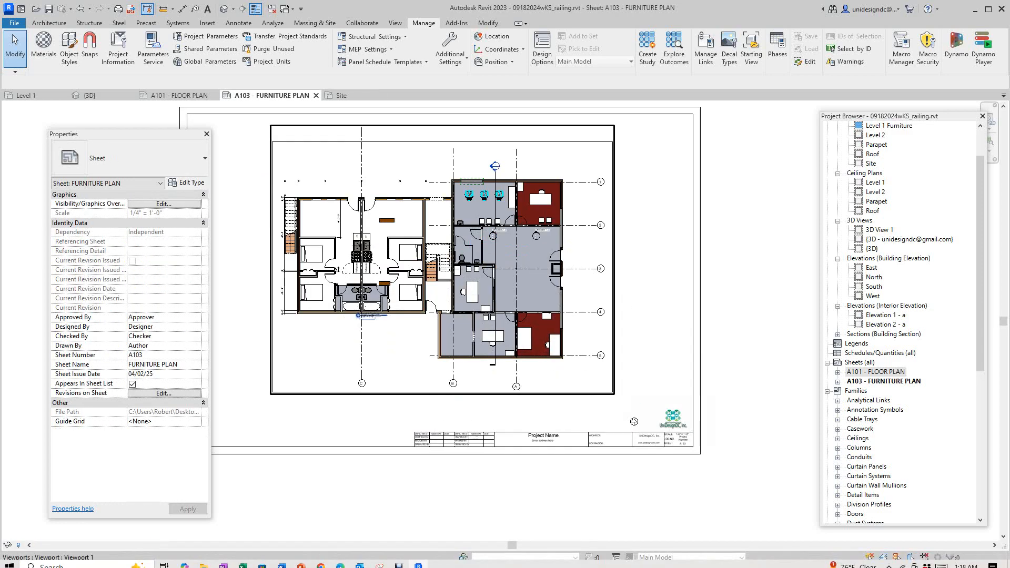
{"action": "scroll", "coordinate": [570, 400], "scroll_direction": "down", "scroll_amount": 1}
{"action": "scroll", "coordinate": [528, 405], "scroll_direction": "up", "scroll_amount": 3}
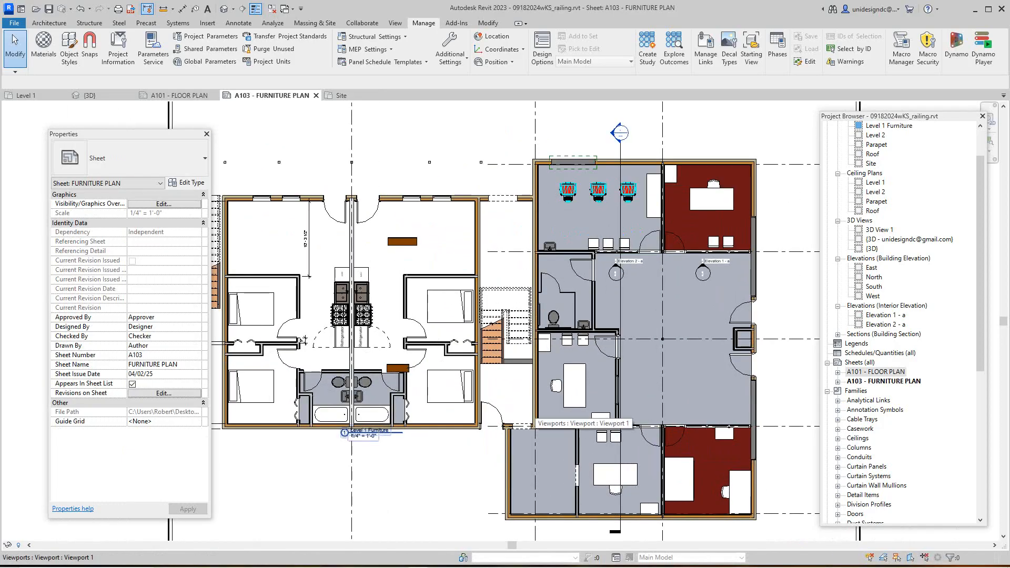
{"action": "middle_click_drag", "start_coordinate": [528, 405], "coordinate": [510, 308]}
{"action": "scroll", "coordinate": [511, 308], "scroll_direction": "down", "scroll_amount": 2}
{"action": "scroll", "coordinate": [497, 305], "scroll_direction": "down", "scroll_amount": 1}
{"action": "middle_click_drag", "start_coordinate": [750, 447], "coordinate": [403, 145]}
{"action": "scroll", "coordinate": [402, 145], "scroll_direction": "up", "scroll_amount": 4}
{"action": "scroll", "coordinate": [398, 143], "scroll_direction": "up", "scroll_amount": 1}
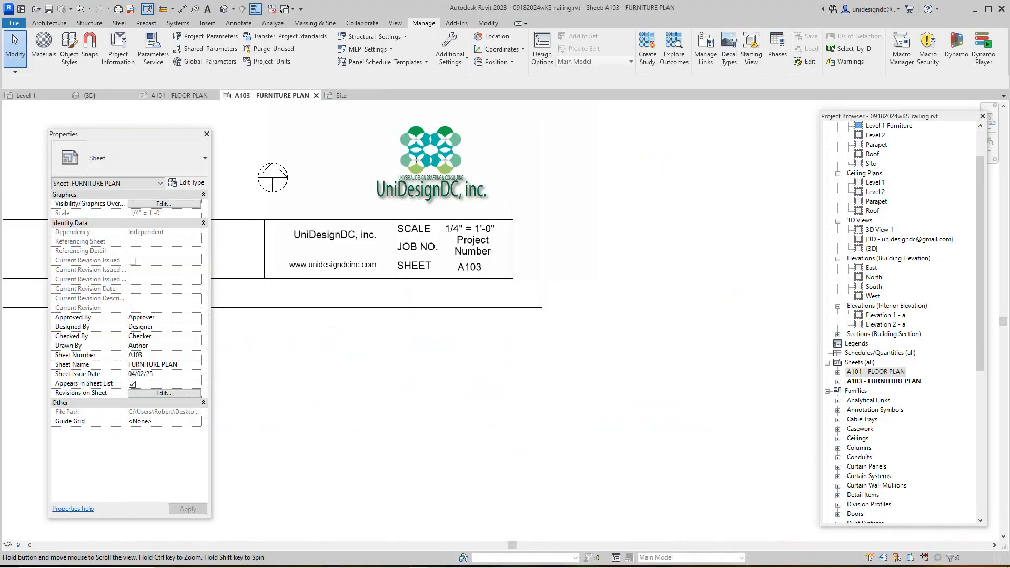
{"action": "middle_click_drag", "start_coordinate": [439, 285], "coordinate": [663, 398]}
{"action": "scroll", "coordinate": [629, 361], "scroll_direction": "down", "scroll_amount": 2}
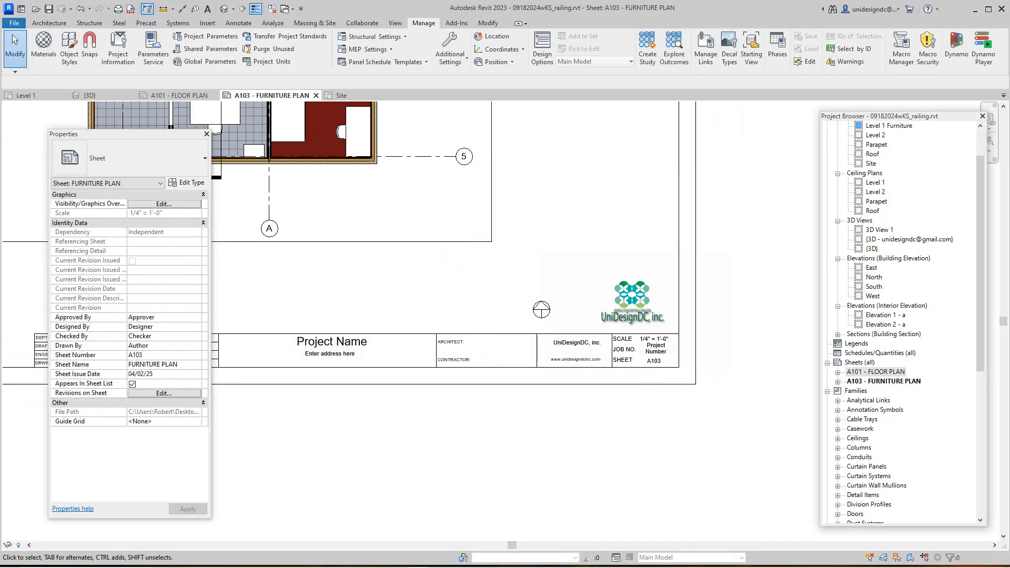
Examine how the Level 1 Furniture viewport sits within the whole A103 sheet border.
{"action": "scroll", "coordinate": [504, 338], "scroll_direction": "down", "scroll_amount": 4}
{"action": "middle_click_drag", "start_coordinate": [513, 335], "coordinate": [707, 490]}
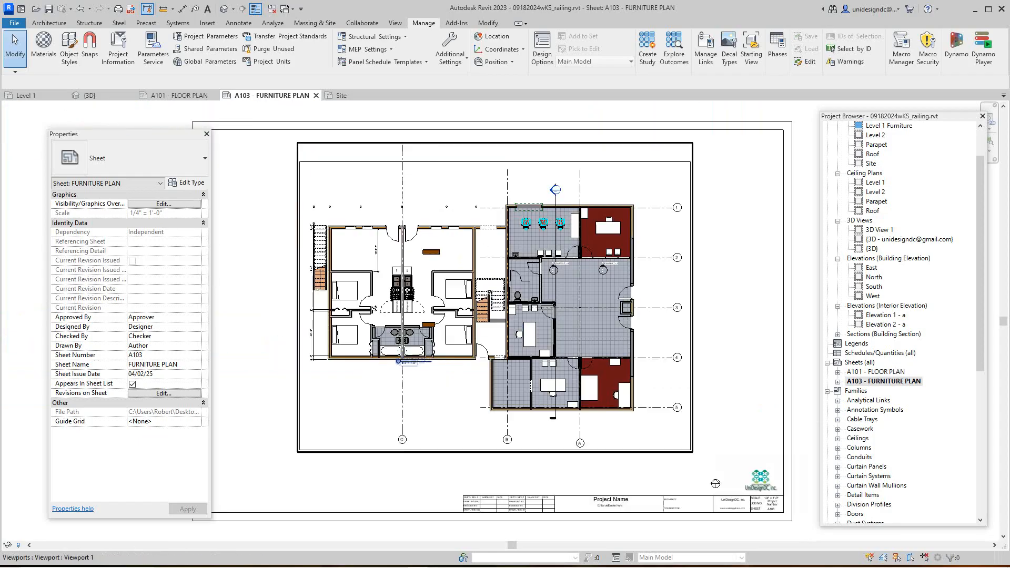
{"action": "scroll", "coordinate": [679, 321], "scroll_direction": "up", "scroll_amount": 1}
{"action": "scroll", "coordinate": [502, 370], "scroll_direction": "down", "scroll_amount": 1}
{"action": "middle_click_drag", "start_coordinate": [503, 370], "coordinate": [564, 376]}
{"action": "middle_click_drag", "start_coordinate": [774, 292], "coordinate": [662, 302]}
{"action": "scroll", "coordinate": [662, 302], "scroll_direction": "down", "scroll_amount": 2}
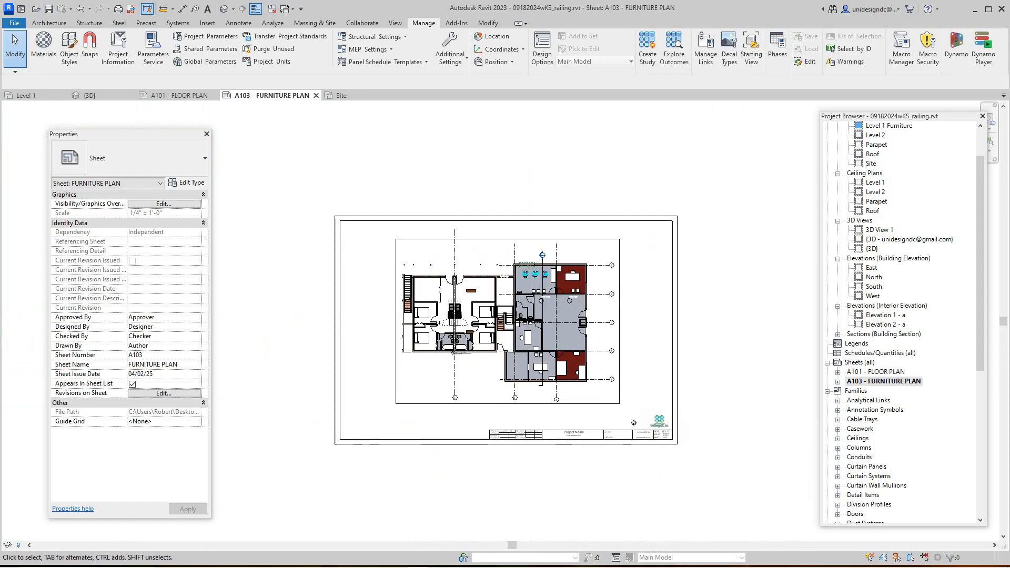
{"action": "middle_click_drag", "start_coordinate": [634, 423], "coordinate": [612, 385]}
{"action": "scroll", "coordinate": [612, 385], "scroll_direction": "up", "scroll_amount": 1}
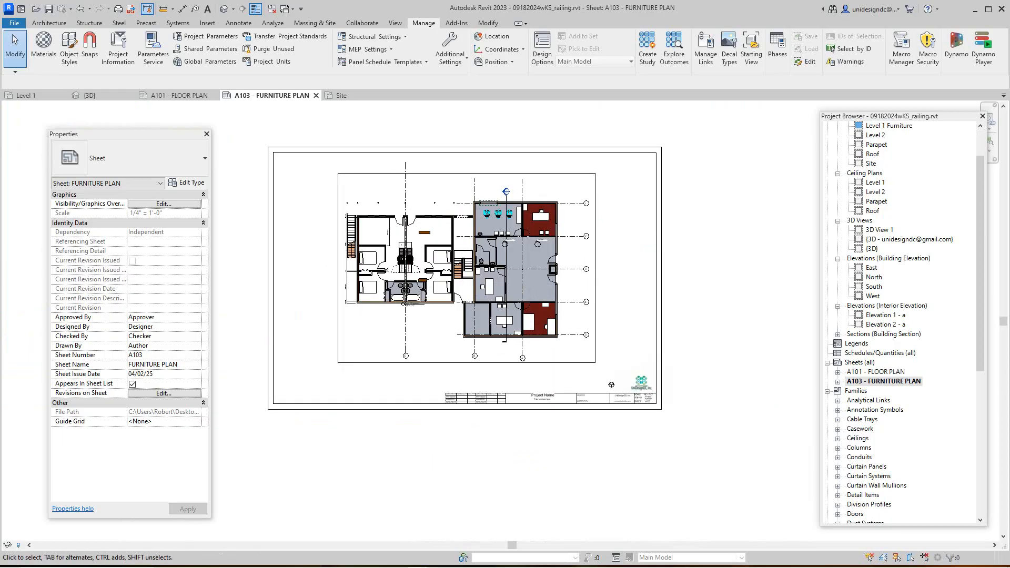
Open the {3D} view and examine the whole building from its balcony side.
{"action": "left_click", "coordinate": [98, 95]}
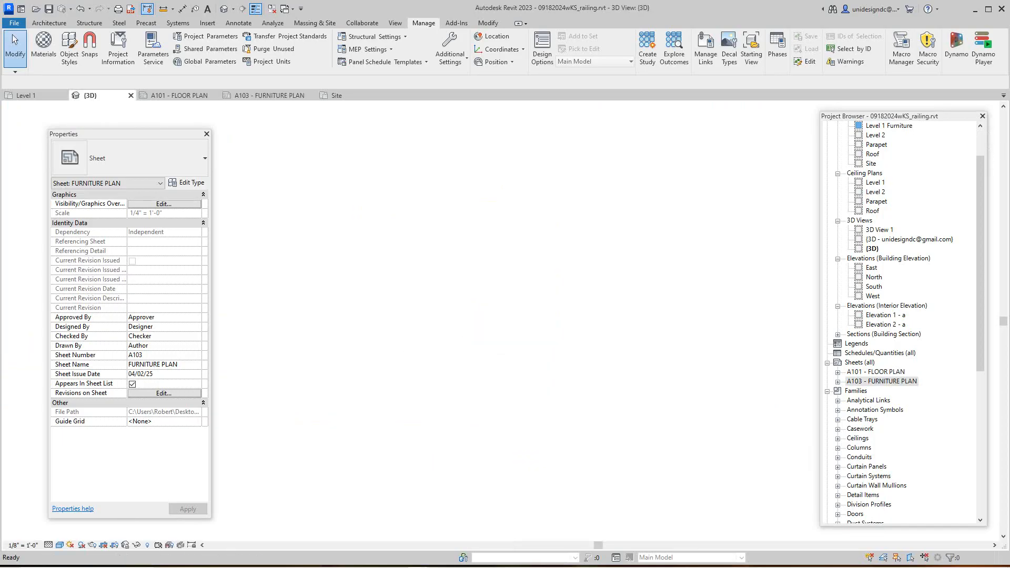
{"action": "scroll", "coordinate": [479, 311], "scroll_direction": "up", "scroll_amount": 1}
{"action": "middle_click_drag", "start_coordinate": [479, 311], "coordinate": [561, 383]}
{"action": "scroll", "coordinate": [562, 383], "scroll_direction": "up", "scroll_amount": 1}
{"action": "scroll", "coordinate": [610, 392], "scroll_direction": "down", "scroll_amount": 2}
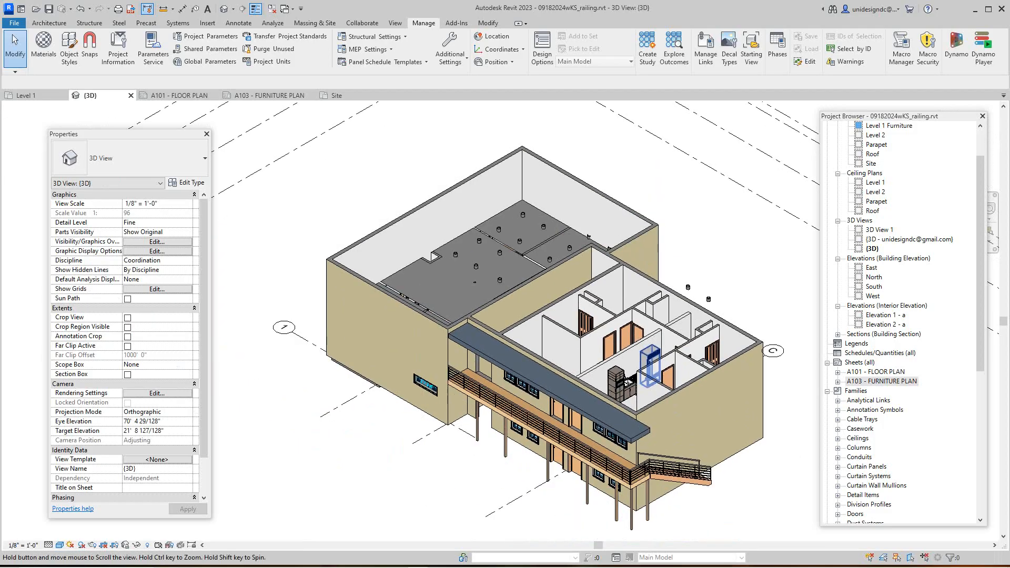
{"action": "scroll", "coordinate": [368, 306], "scroll_direction": "down", "scroll_amount": 3}
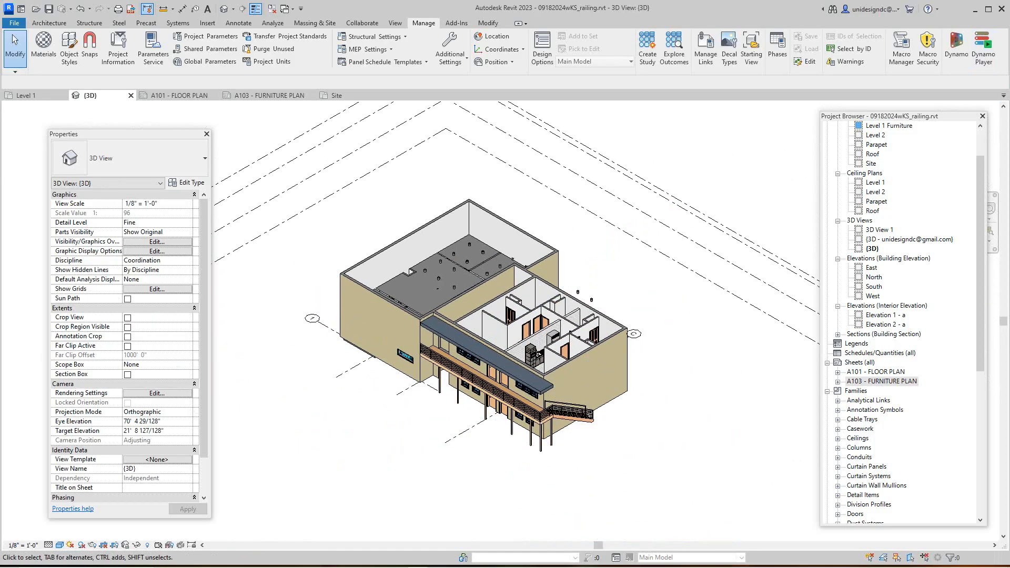
Move the Project Browser palette clear of the ViewCube and navigation bar in the 3D view.
{"action": "left_click_drag", "start_coordinate": [895, 117], "coordinate": [983, 143]}
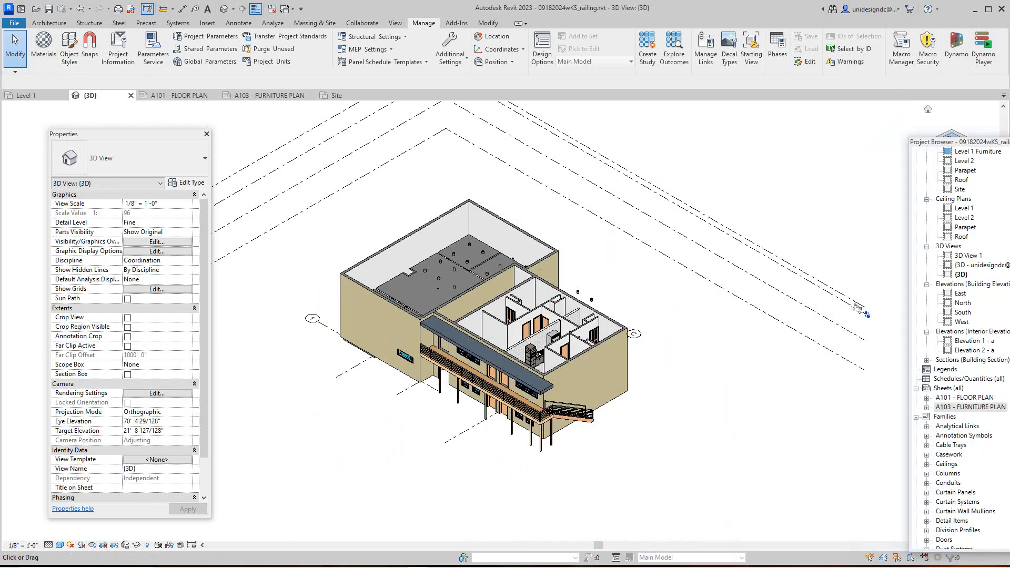
{"action": "left_click", "coordinate": [978, 151]}
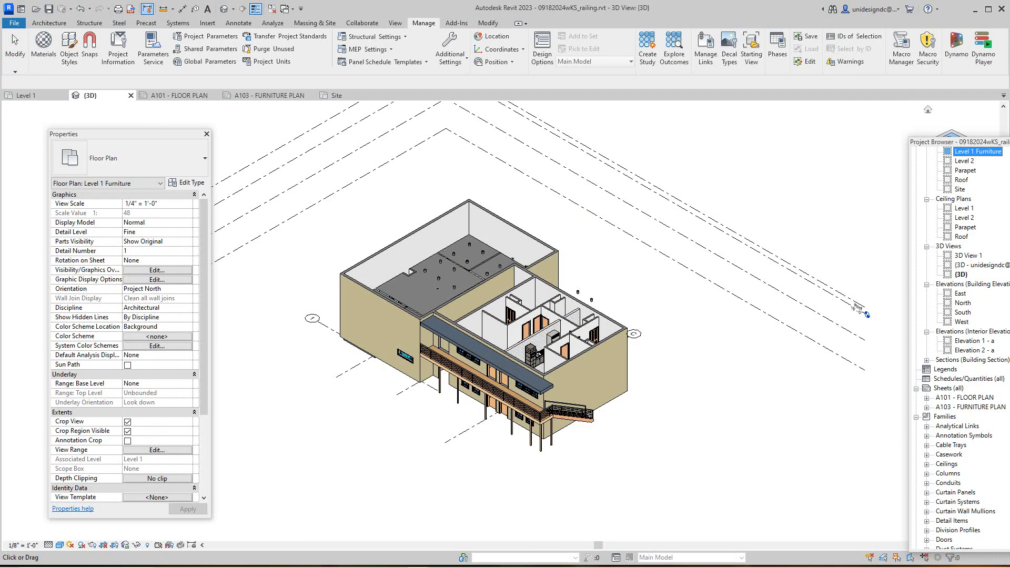
{"action": "left_click_drag", "start_coordinate": [942, 142], "coordinate": [919, 262]}
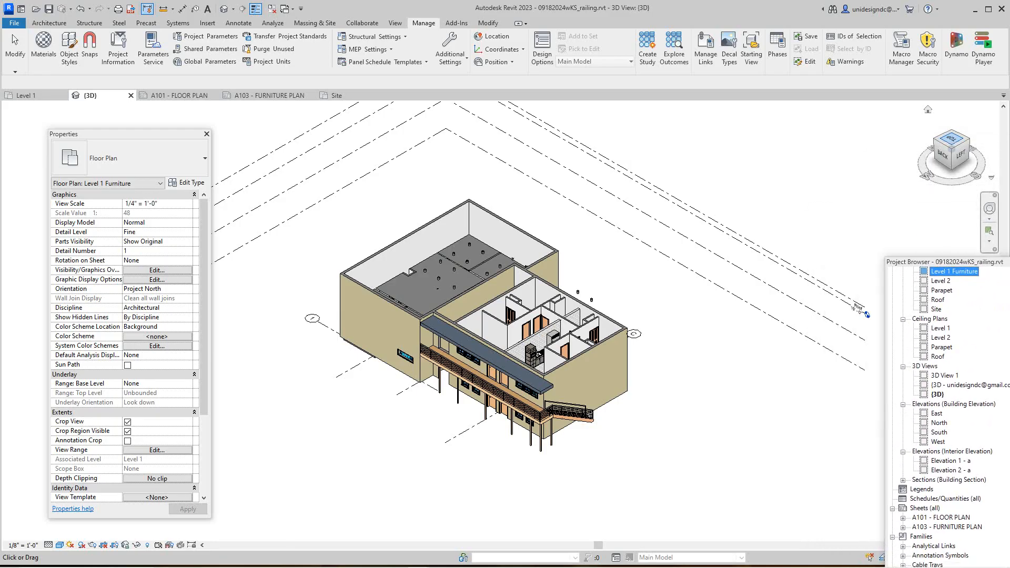
Check the building in the Top and Home orientations, and view its balcony and stair railing closely from the back-left corner.
{"action": "left_click", "coordinate": [951, 138]}
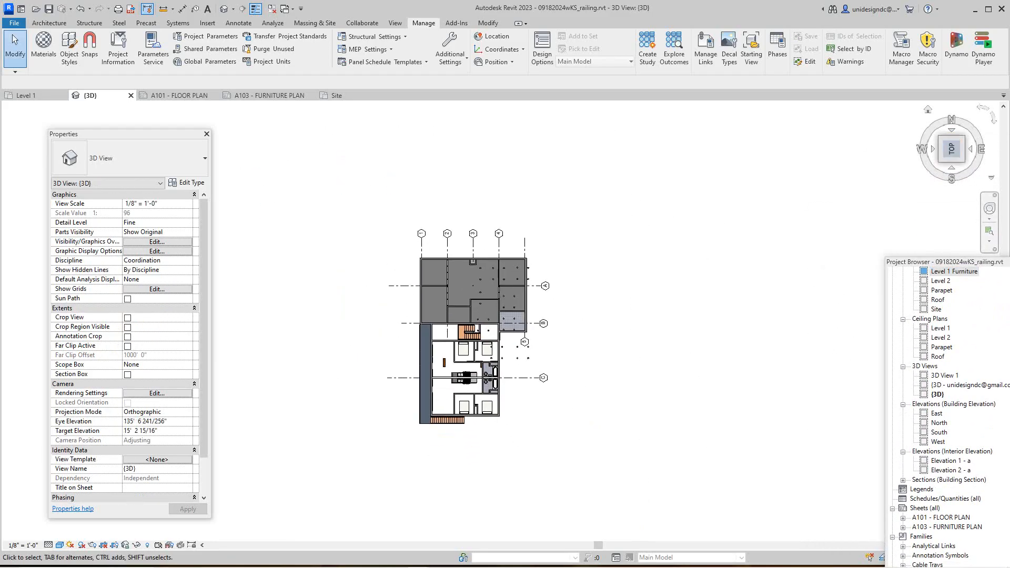
{"action": "left_click", "coordinate": [929, 108]}
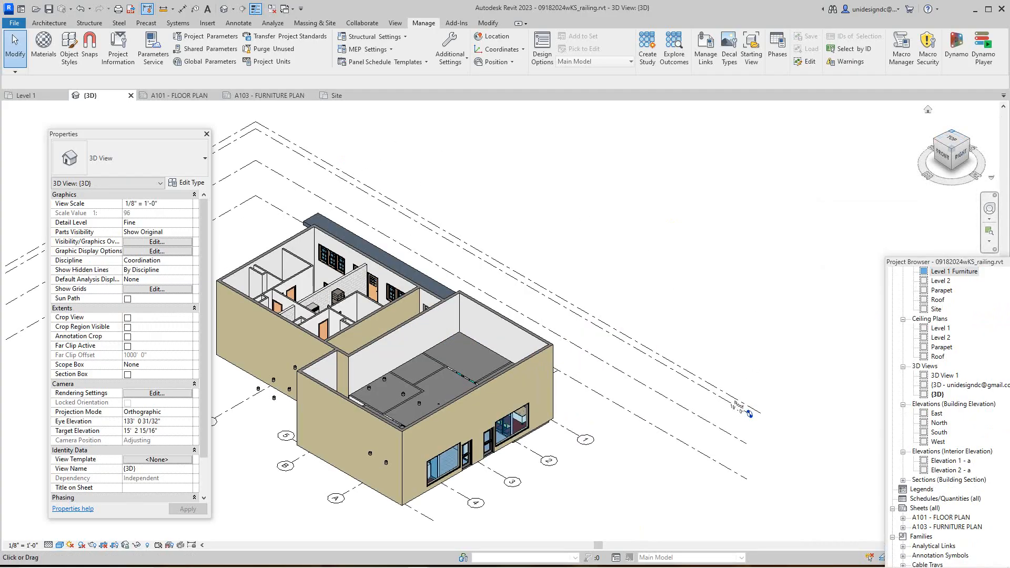
{"action": "left_click_drag", "start_coordinate": [951, 140], "coordinate": [950, 140]}
{"action": "left_click", "coordinate": [951, 132]}
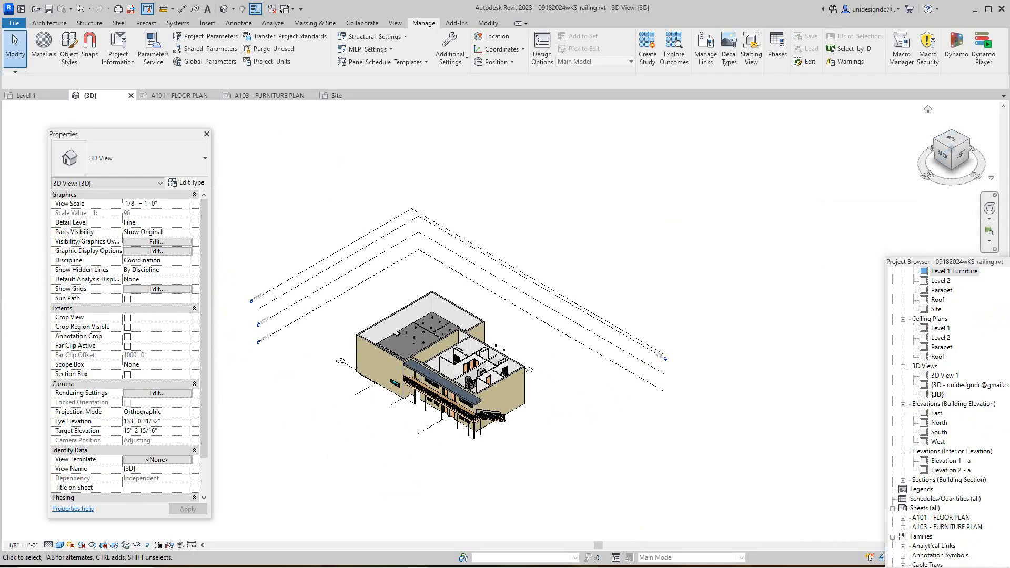
{"action": "scroll", "coordinate": [478, 396], "scroll_direction": "up", "scroll_amount": 5}
{"action": "middle_click_drag", "start_coordinate": [477, 398], "coordinate": [476, 347]}
{"action": "scroll", "coordinate": [521, 505], "scroll_direction": "up", "scroll_amount": 6}
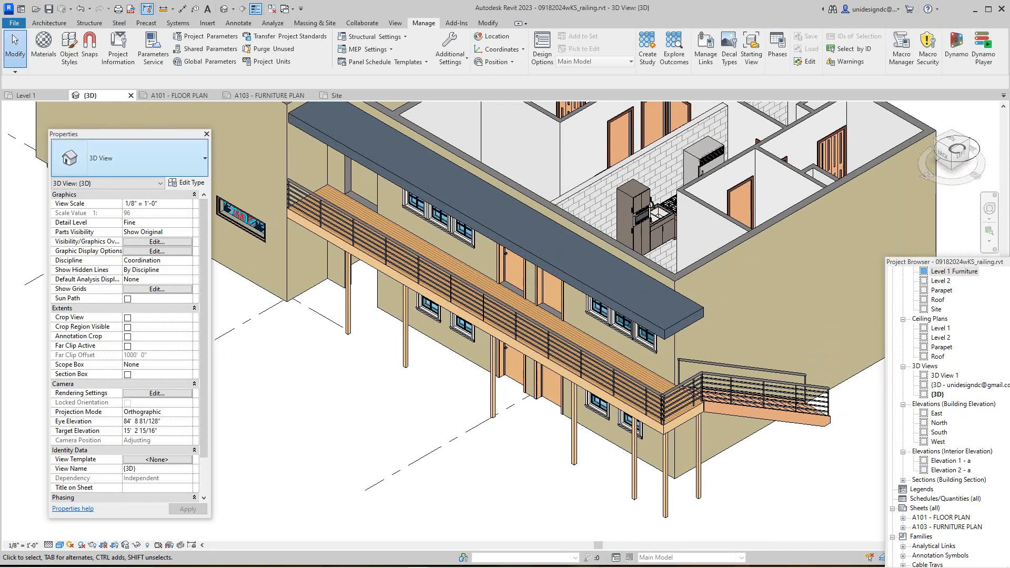
Move the Properties palette aside and review the A103 - FURNITURE PLAN and A101 - FLOOR PLAN sheets.
{"action": "left_click_drag", "start_coordinate": [106, 134], "coordinate": [58, 95]}
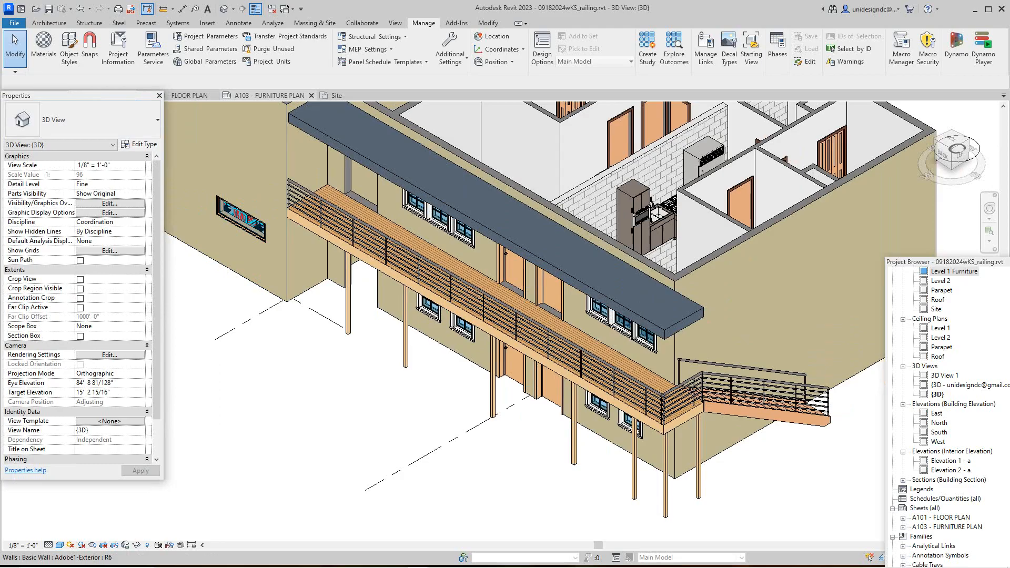
{"action": "left_click", "coordinate": [269, 96]}
{"action": "scroll", "coordinate": [369, 289], "scroll_direction": "up", "scroll_amount": 4}
{"action": "scroll", "coordinate": [368, 289], "scroll_direction": "down", "scroll_amount": 1}
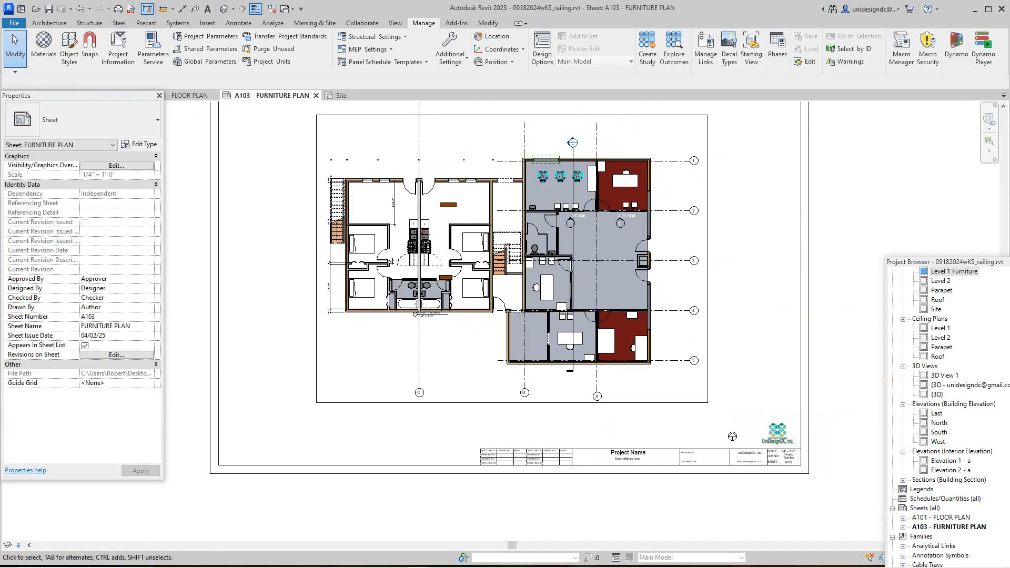
{"action": "left_click", "coordinate": [188, 96]}
{"action": "scroll", "coordinate": [493, 330], "scroll_direction": "down", "scroll_amount": 2}
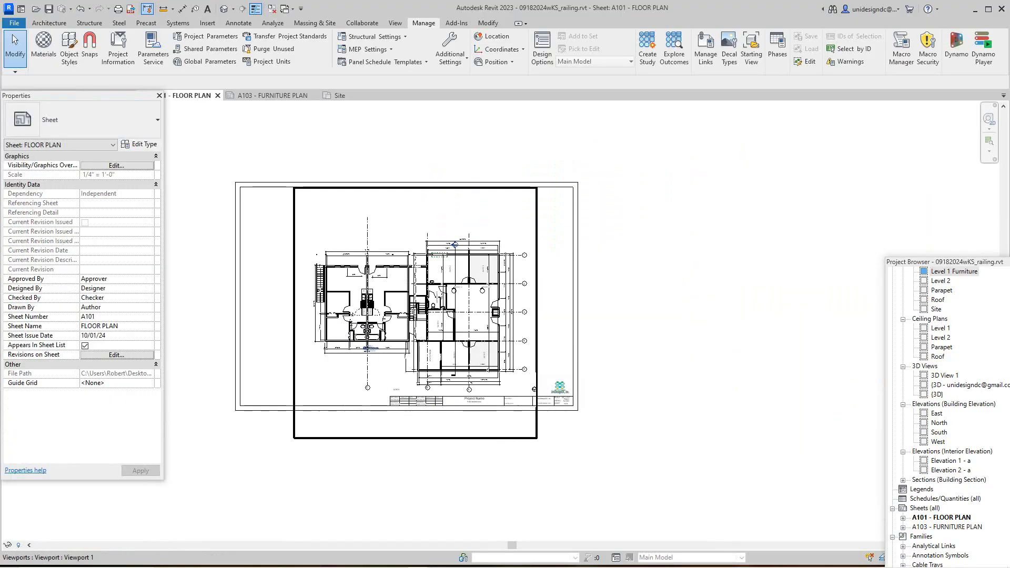
Move the Properties palette off the view tabs and dock the Project Browser above the drawing area.
{"action": "left_click_drag", "start_coordinate": [72, 96], "coordinate": [52, 179]}
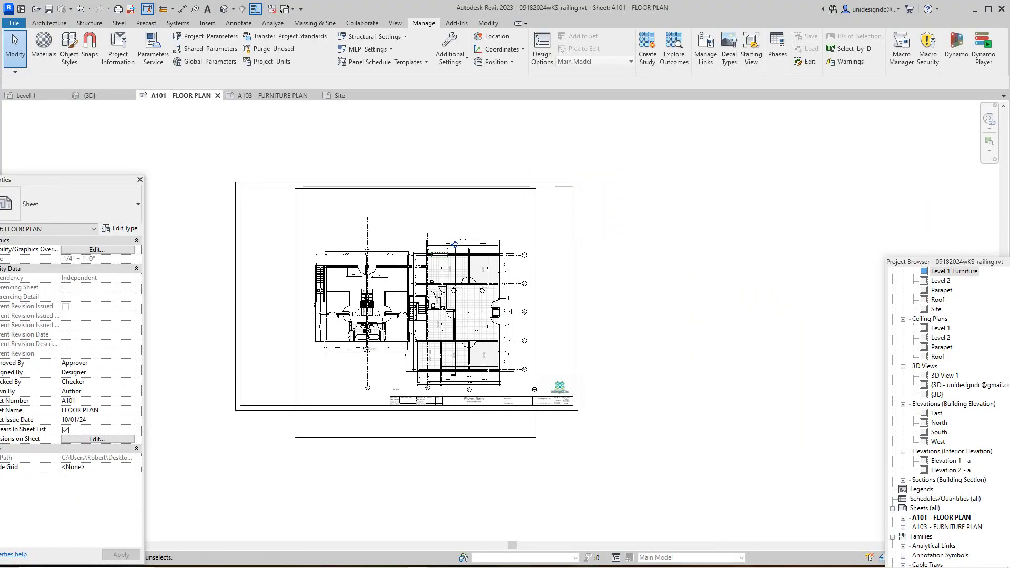
{"action": "left_click_drag", "start_coordinate": [935, 264], "coordinate": [915, 96]}
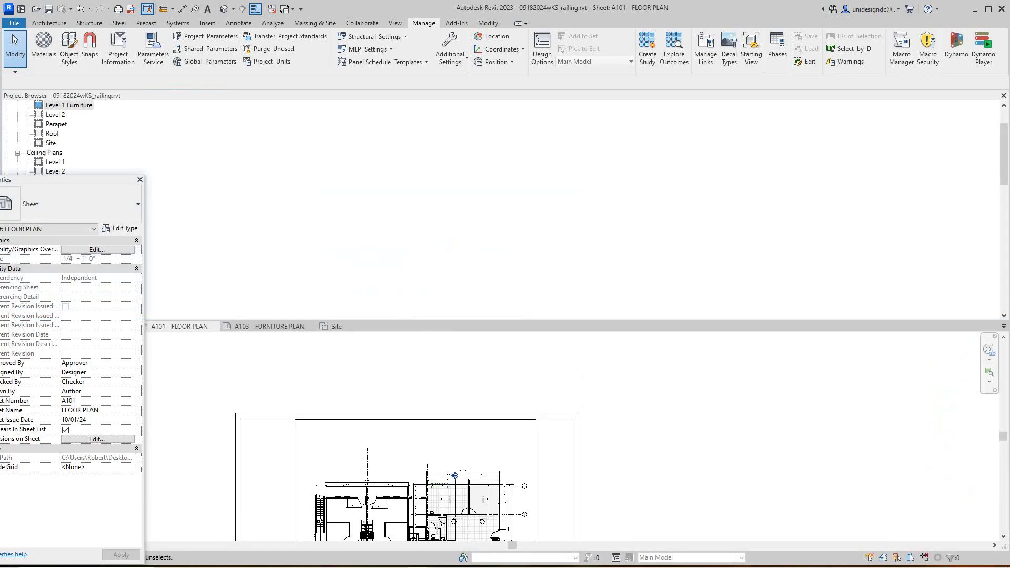
{"action": "left_click", "coordinate": [914, 96]}
{"action": "key", "text": "w"}
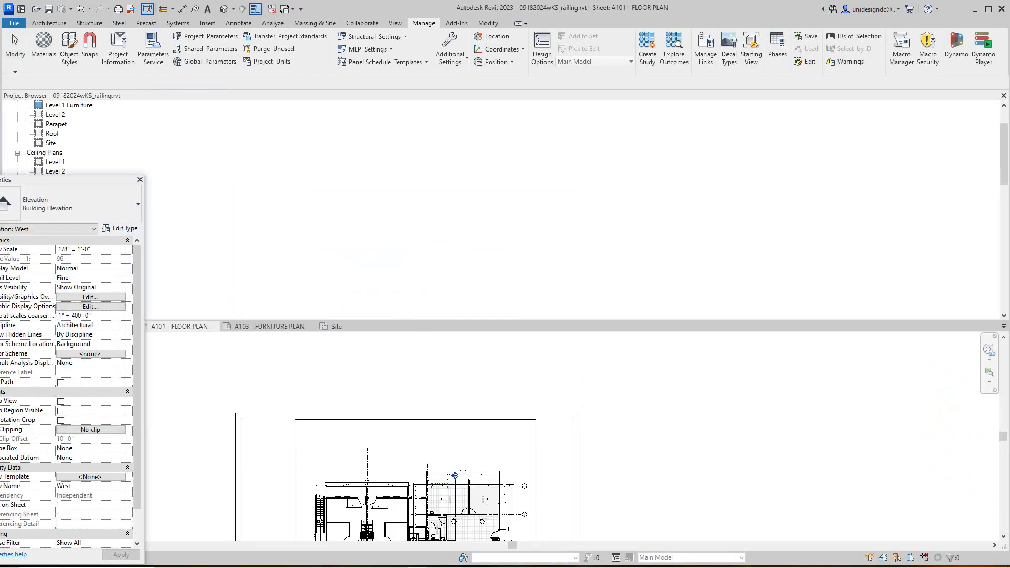
{"action": "key", "text": "w"}
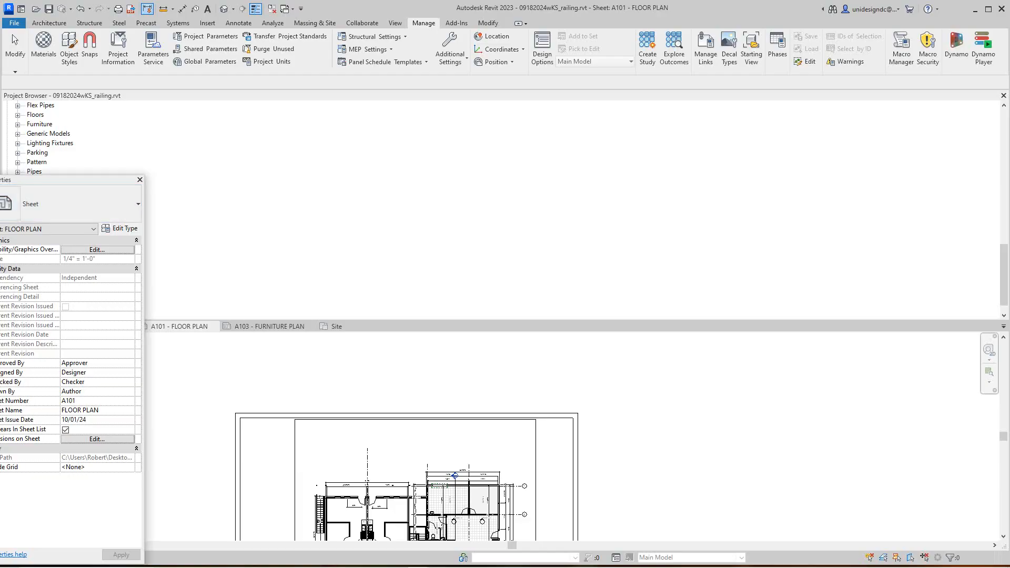
Move the Properties palette off the docked Project Browser and float the browser beside the A101 sheet.
{"action": "left_click_drag", "start_coordinate": [112, 181], "coordinate": [309, 138]}
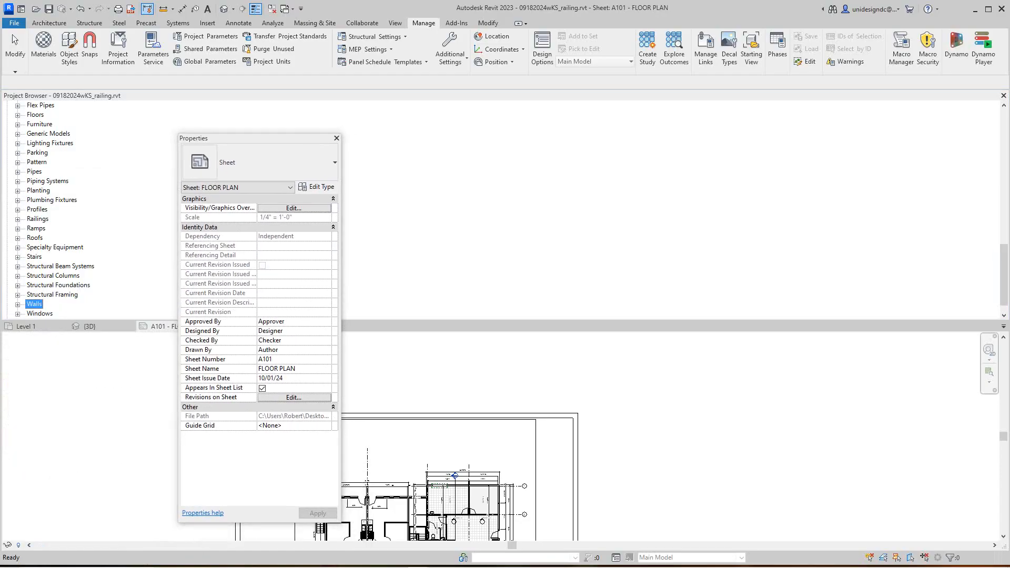
{"action": "key", "text": "w"}
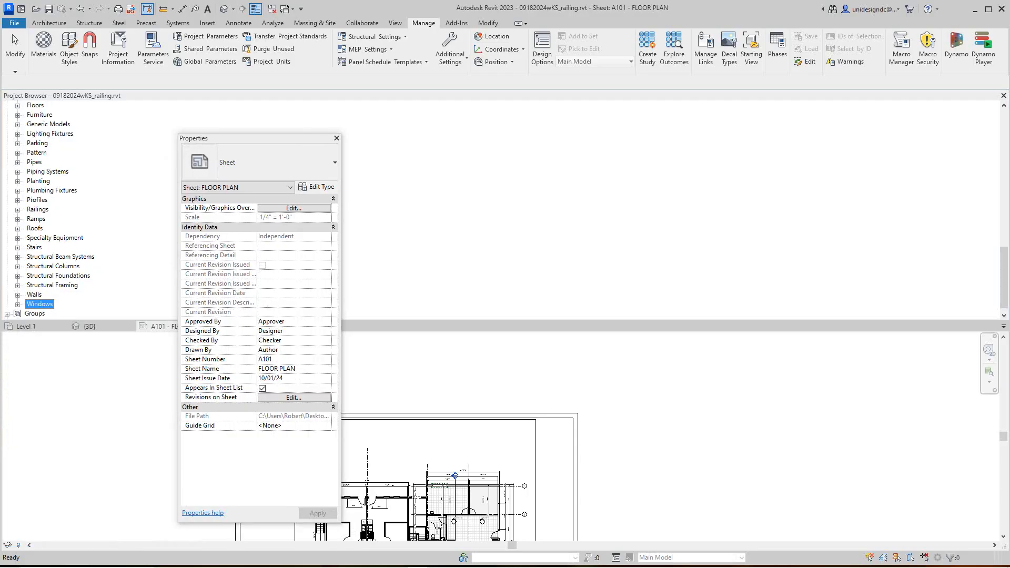
{"action": "left_click_drag", "start_coordinate": [301, 138], "coordinate": [145, 235]}
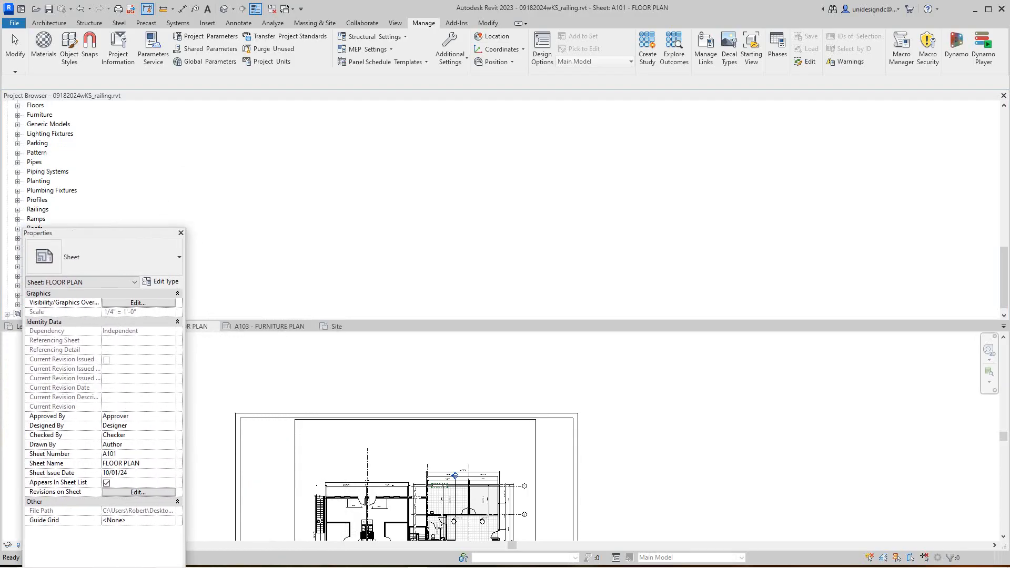
{"action": "left_click_drag", "start_coordinate": [63, 95], "coordinate": [805, 187]}
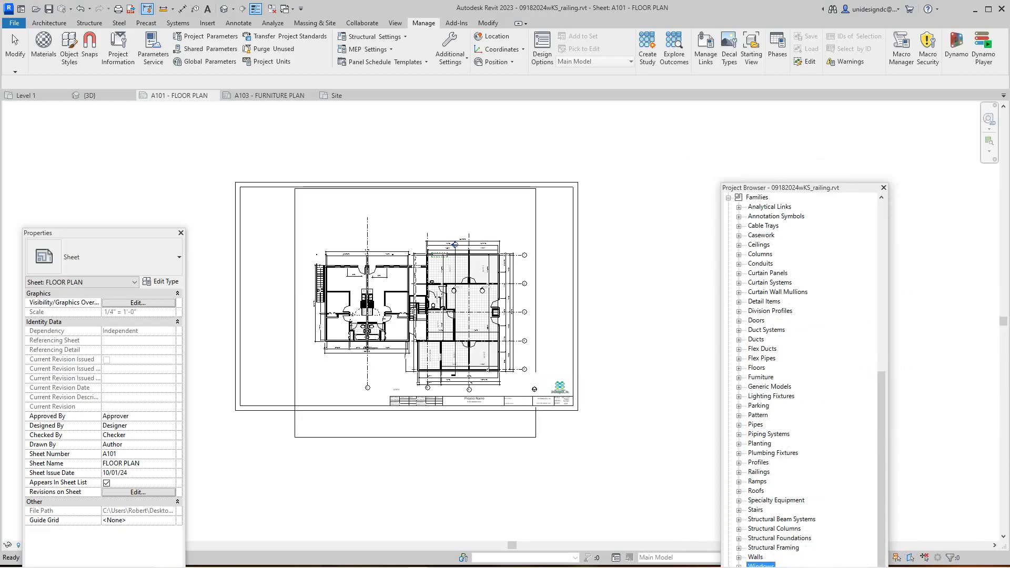
{"action": "key", "text": "w"}
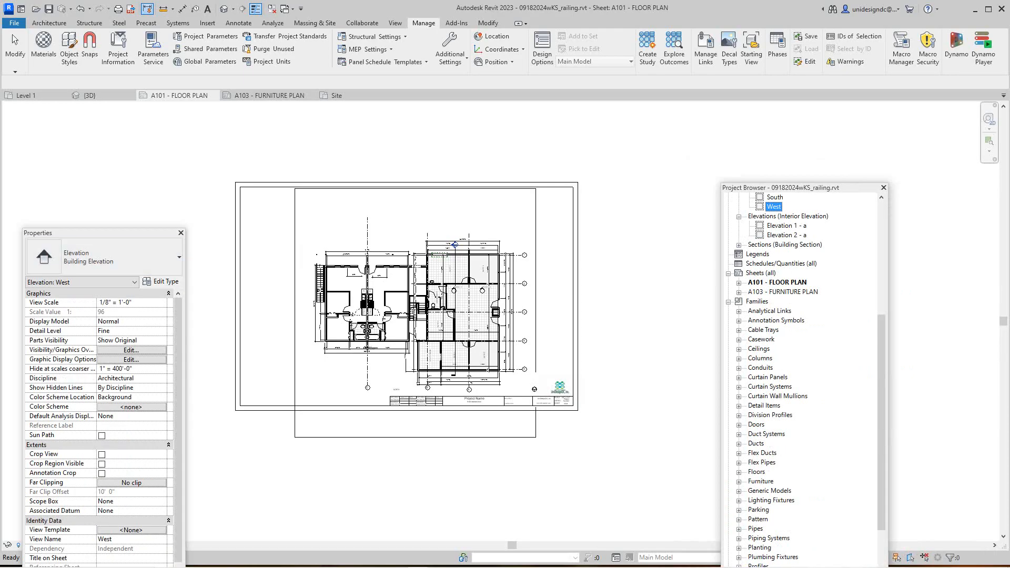
{"action": "left_click", "coordinate": [645, 315]}
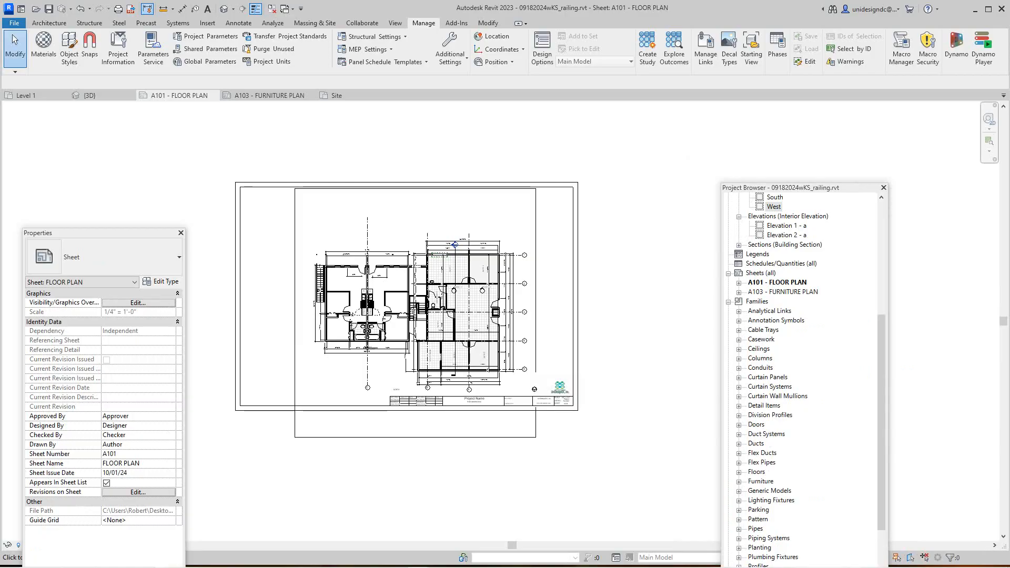
Move the Properties palette up beside the A101 sheet and shift the Project Browser clear of the floor plan.
{"action": "left_click_drag", "start_coordinate": [53, 233], "coordinate": [111, 138]}
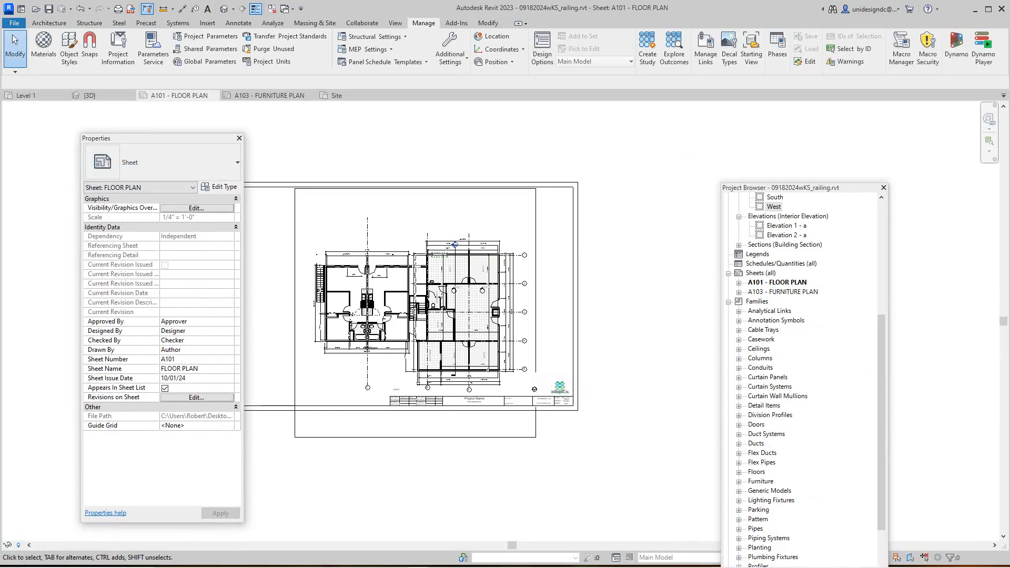
{"action": "scroll", "coordinate": [320, 302], "scroll_direction": "down", "scroll_amount": 2}
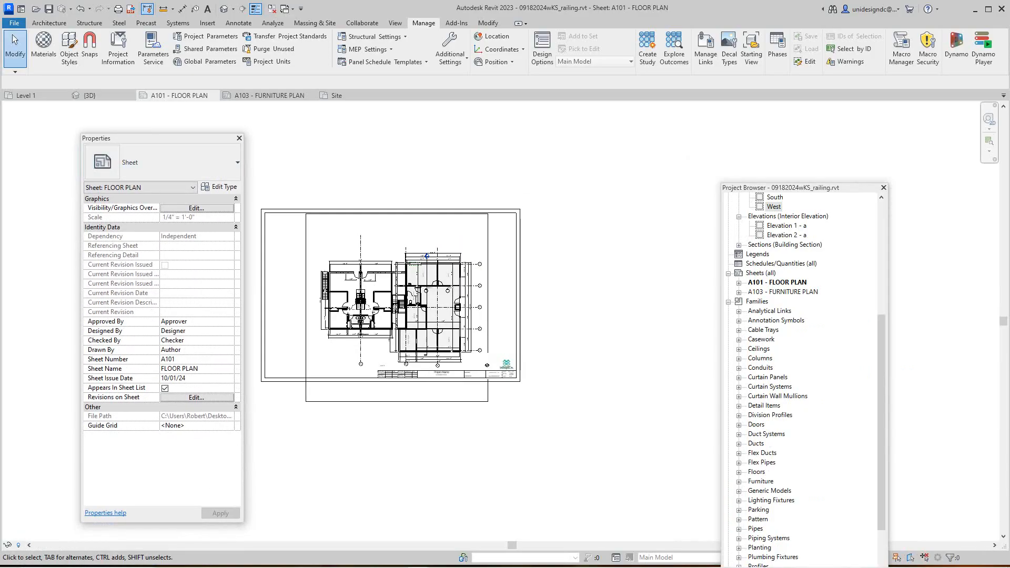
{"action": "scroll", "coordinate": [320, 276], "scroll_direction": "up", "scroll_amount": 4}
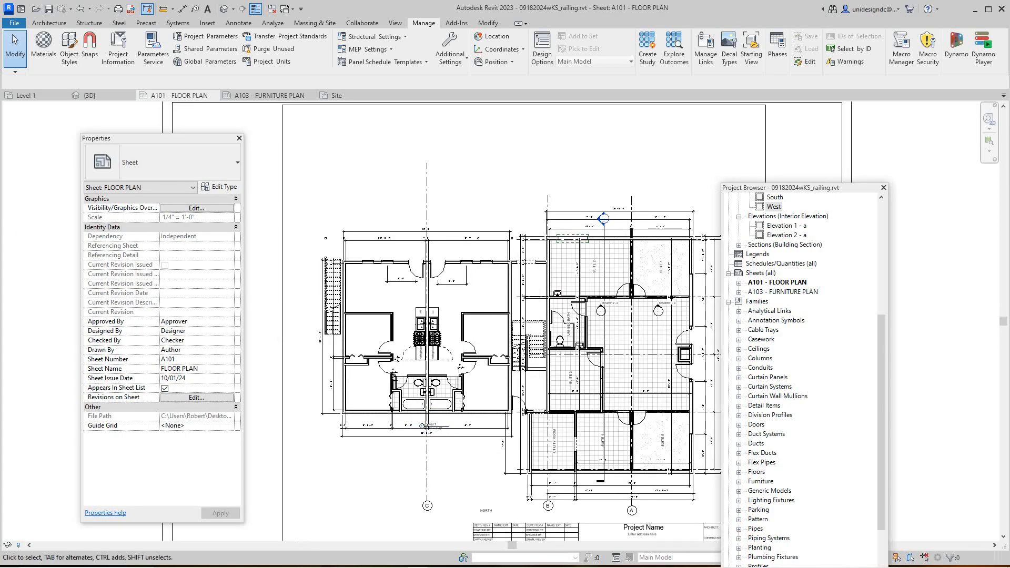
{"action": "left_click_drag", "start_coordinate": [798, 188], "coordinate": [911, 134]}
Examine the A101 sheet's title block and north symbol, and the floor plan around Suite 1 and Suite 2.
{"action": "scroll", "coordinate": [424, 426], "scroll_direction": "down", "scroll_amount": 3}
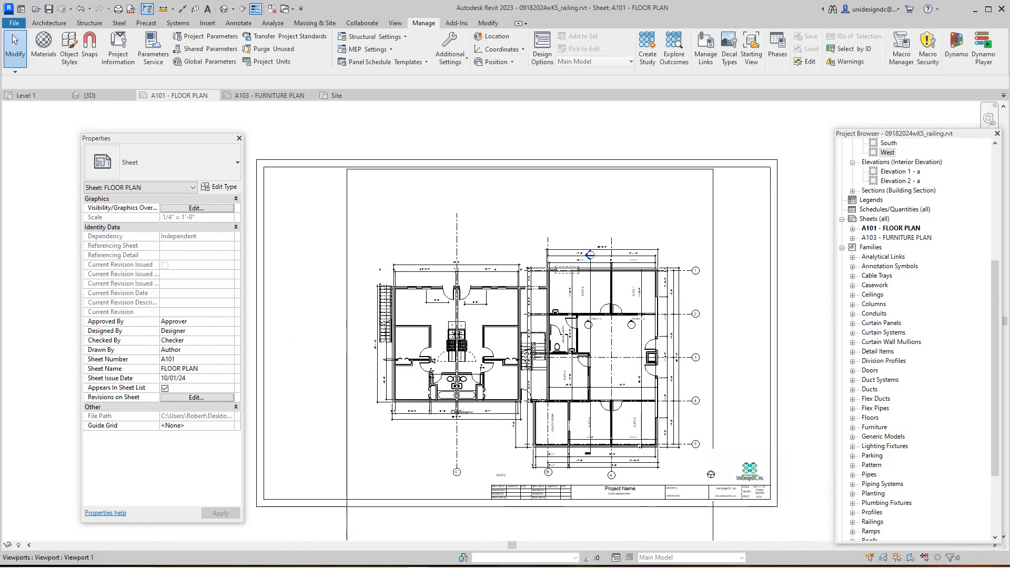
{"action": "scroll", "coordinate": [413, 413], "scroll_direction": "up", "scroll_amount": 3}
{"action": "middle_click_drag", "start_coordinate": [756, 488], "coordinate": [615, 336]}
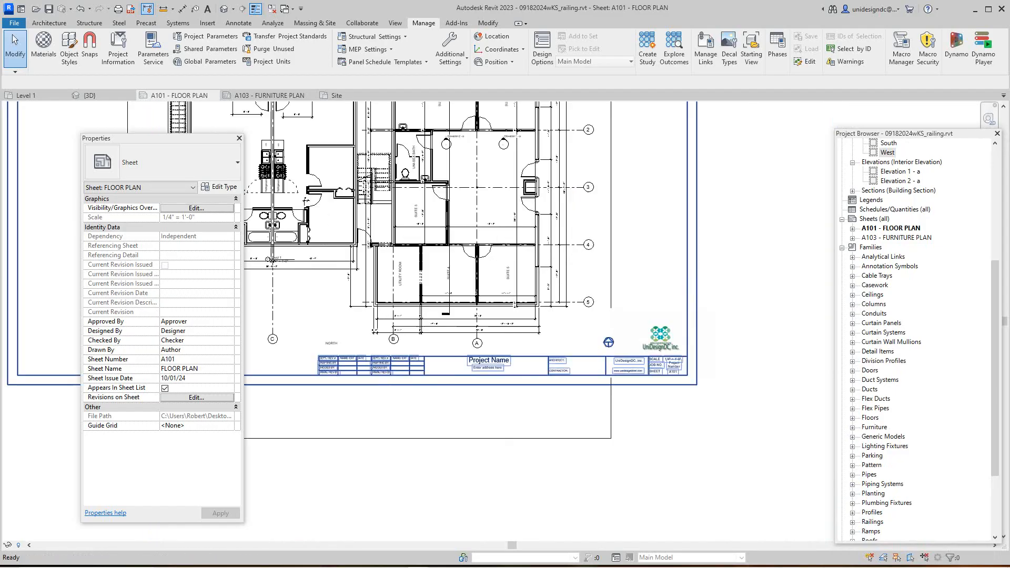
{"action": "scroll", "coordinate": [637, 337], "scroll_direction": "down", "scroll_amount": 1}
{"action": "scroll", "coordinate": [592, 375], "scroll_direction": "up", "scroll_amount": 3}
{"action": "scroll", "coordinate": [616, 379], "scroll_direction": "up", "scroll_amount": 2}
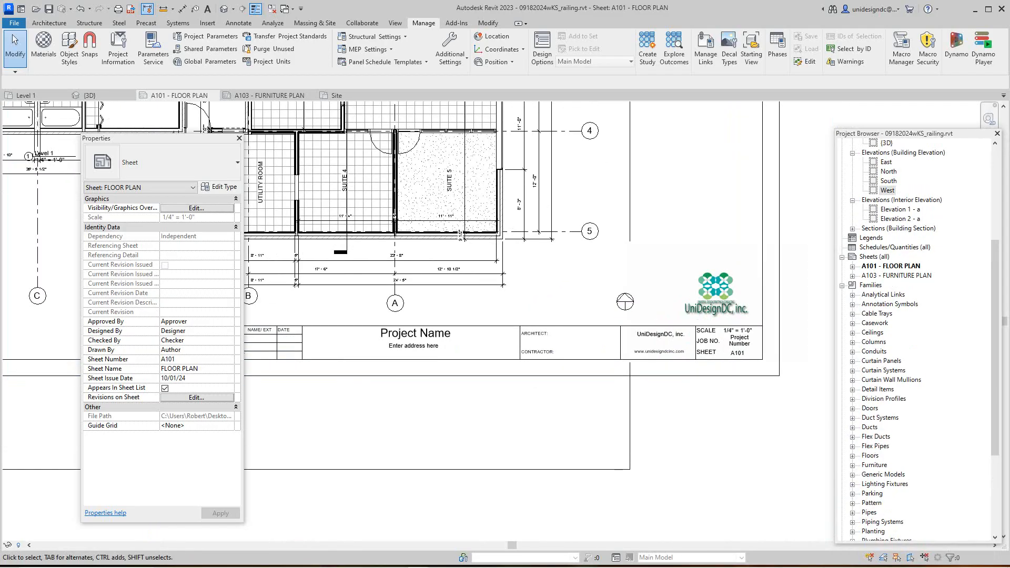
{"action": "scroll", "coordinate": [513, 305], "scroll_direction": "down", "scroll_amount": 4}
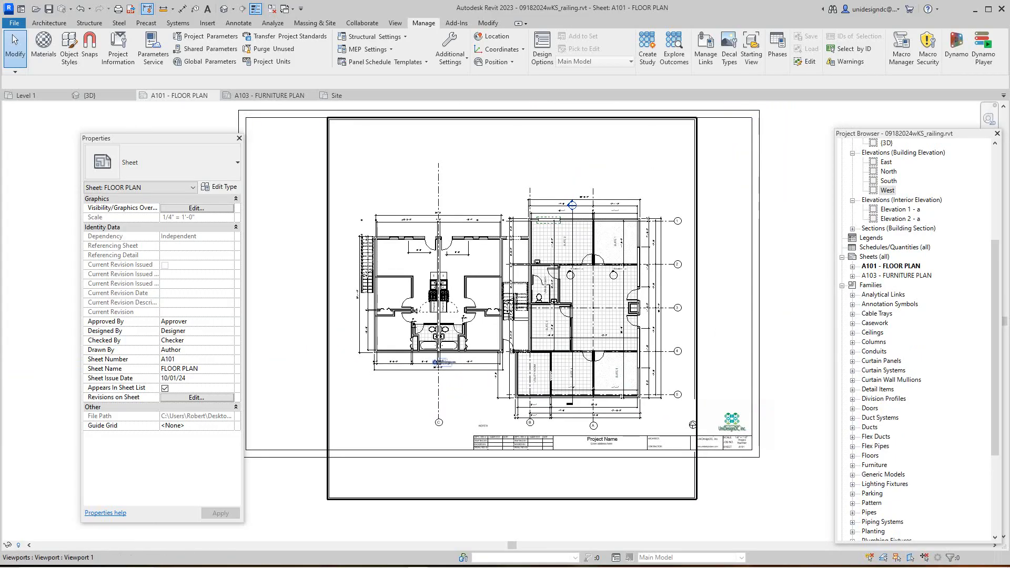
{"action": "scroll", "coordinate": [614, 241], "scroll_direction": "up", "scroll_amount": 6}
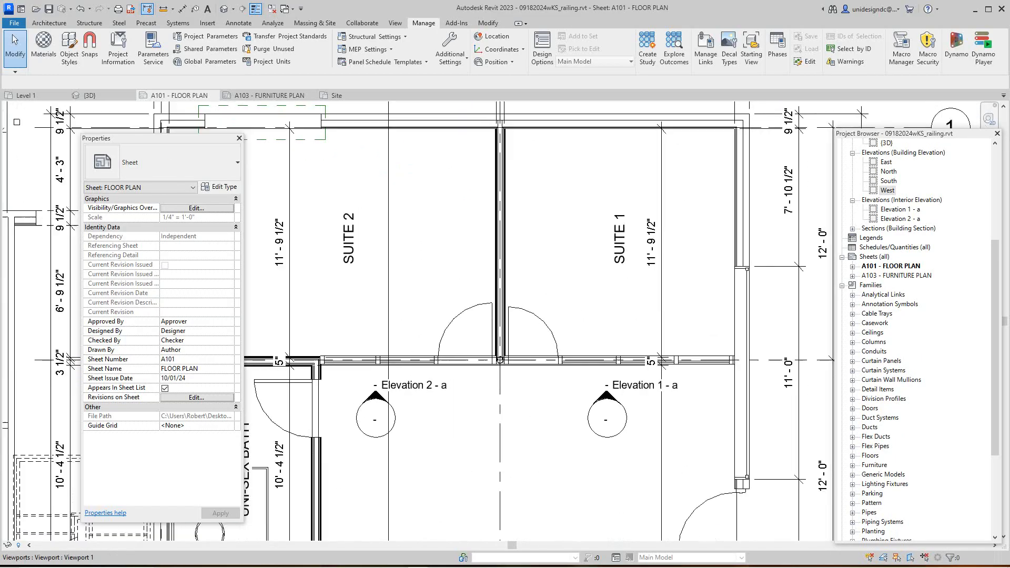
{"action": "scroll", "coordinate": [623, 303], "scroll_direction": "down", "scroll_amount": 3}
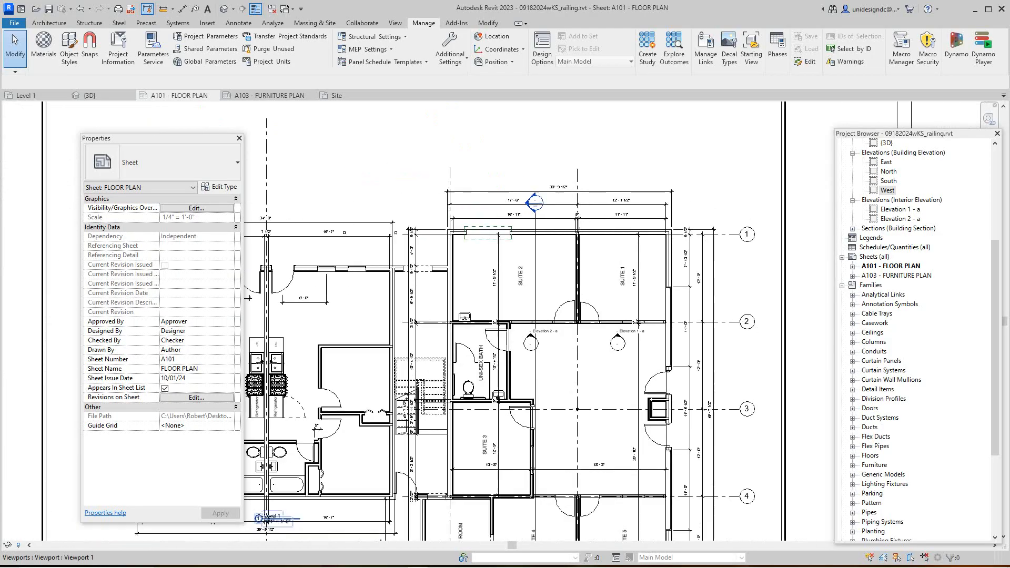
{"action": "scroll", "coordinate": [405, 278], "scroll_direction": "down", "scroll_amount": 3}
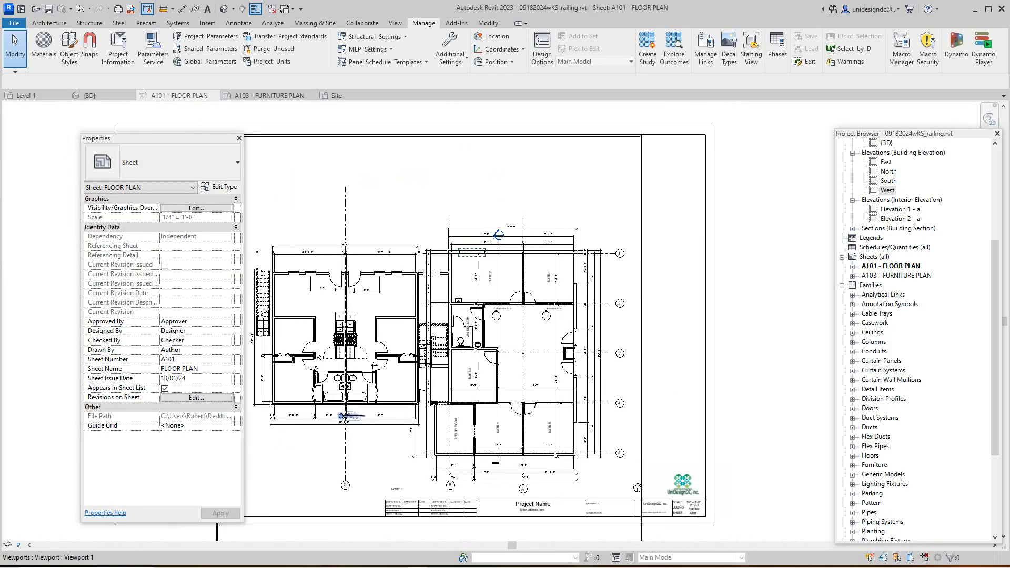
{"action": "scroll", "coordinate": [526, 295], "scroll_direction": "down", "scroll_amount": 2}
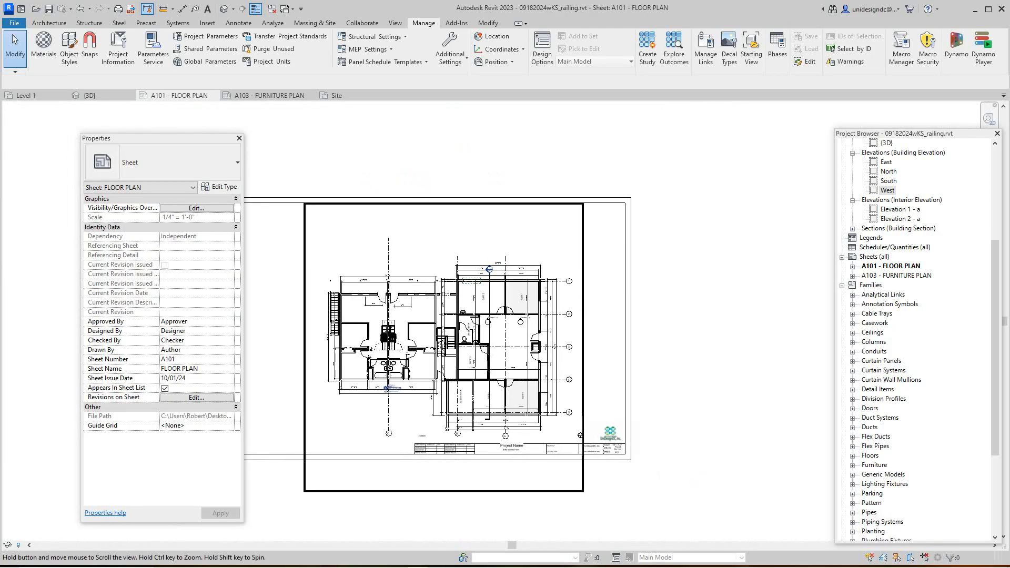
Review the building in the {3D} view and the A103 - FURNITURE PLAN sheet, and return to the A101 - FLOOR PLAN sheet.
{"action": "left_click", "coordinate": [90, 95]}
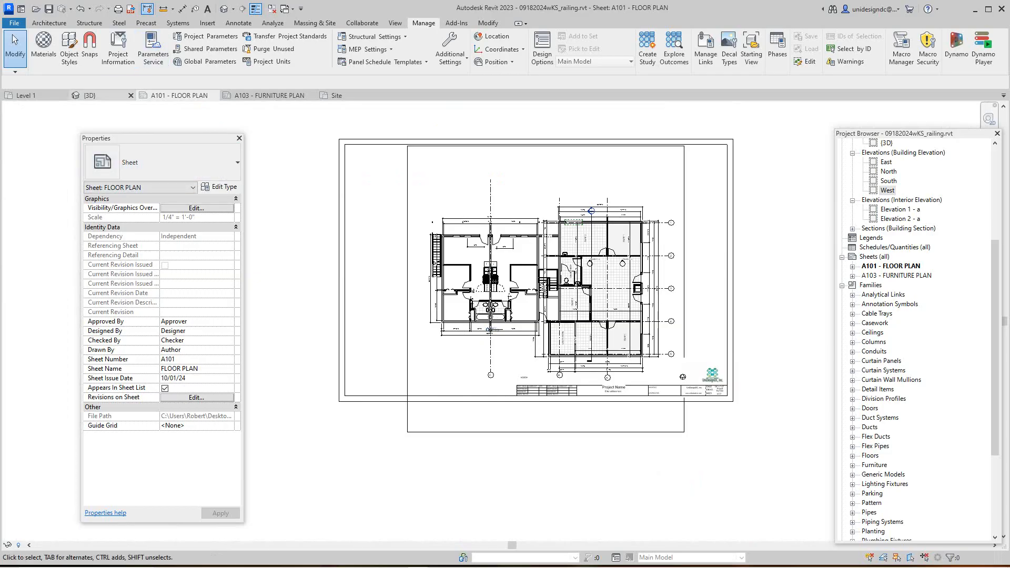
{"action": "scroll", "coordinate": [424, 450], "scroll_direction": "down", "scroll_amount": 4}
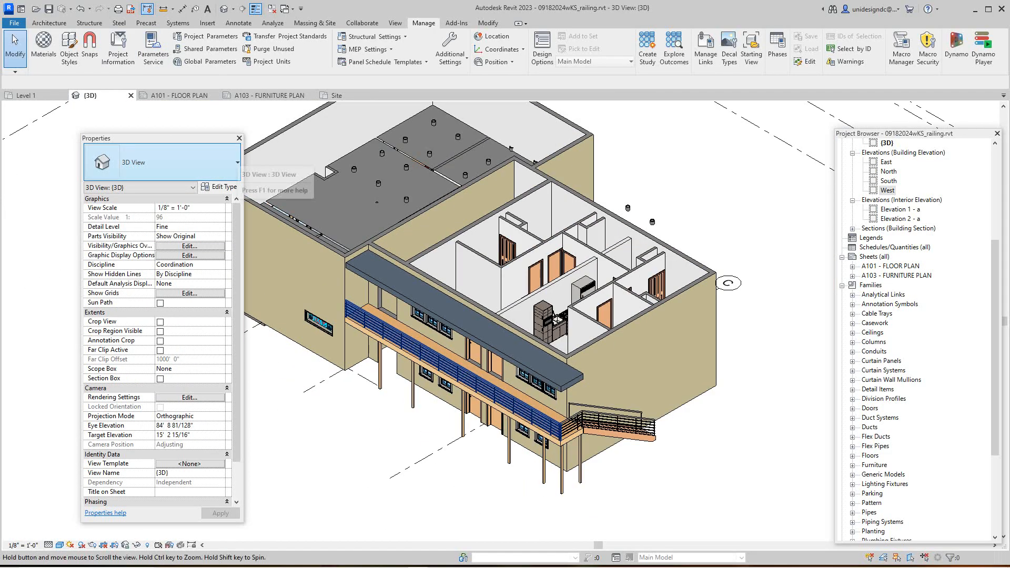
{"action": "scroll", "coordinate": [381, 287], "scroll_direction": "up", "scroll_amount": 1}
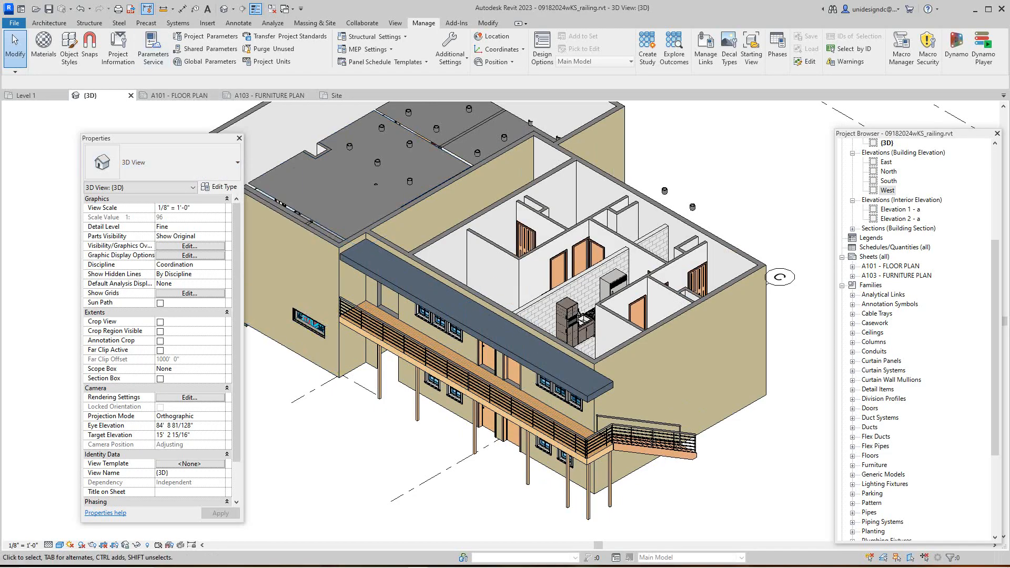
{"action": "left_click", "coordinate": [269, 95]}
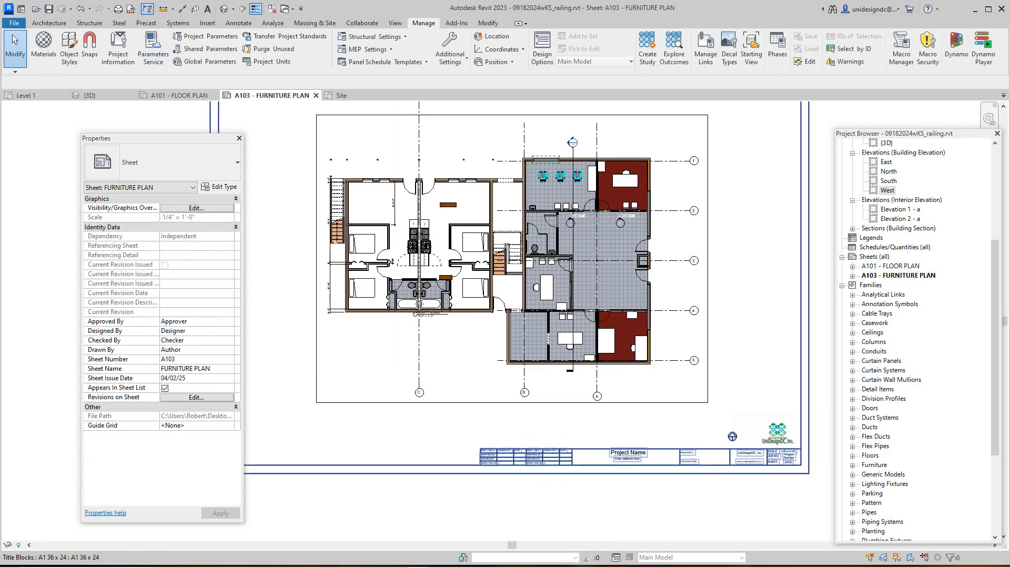
{"action": "left_click", "coordinate": [179, 96]}
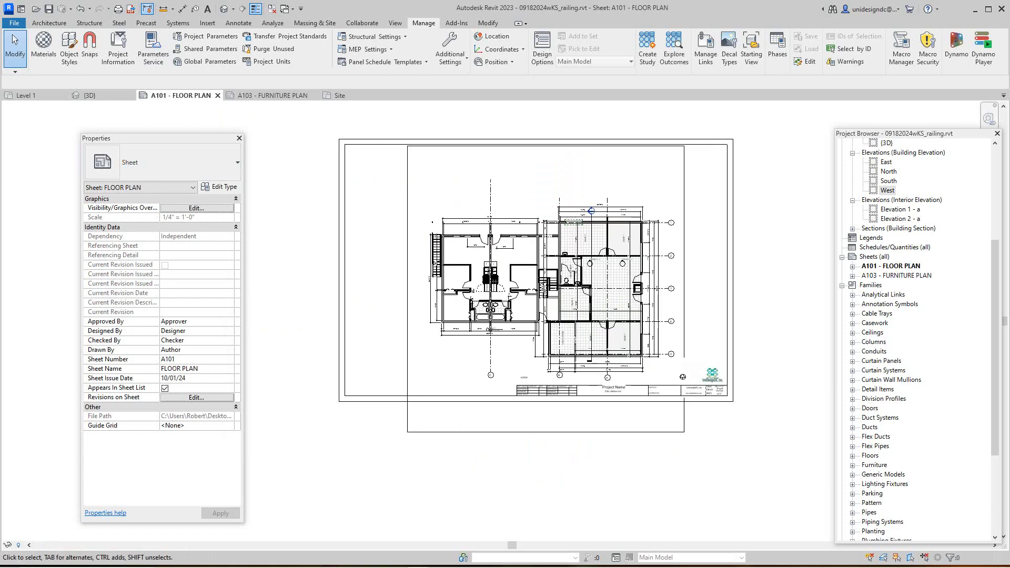